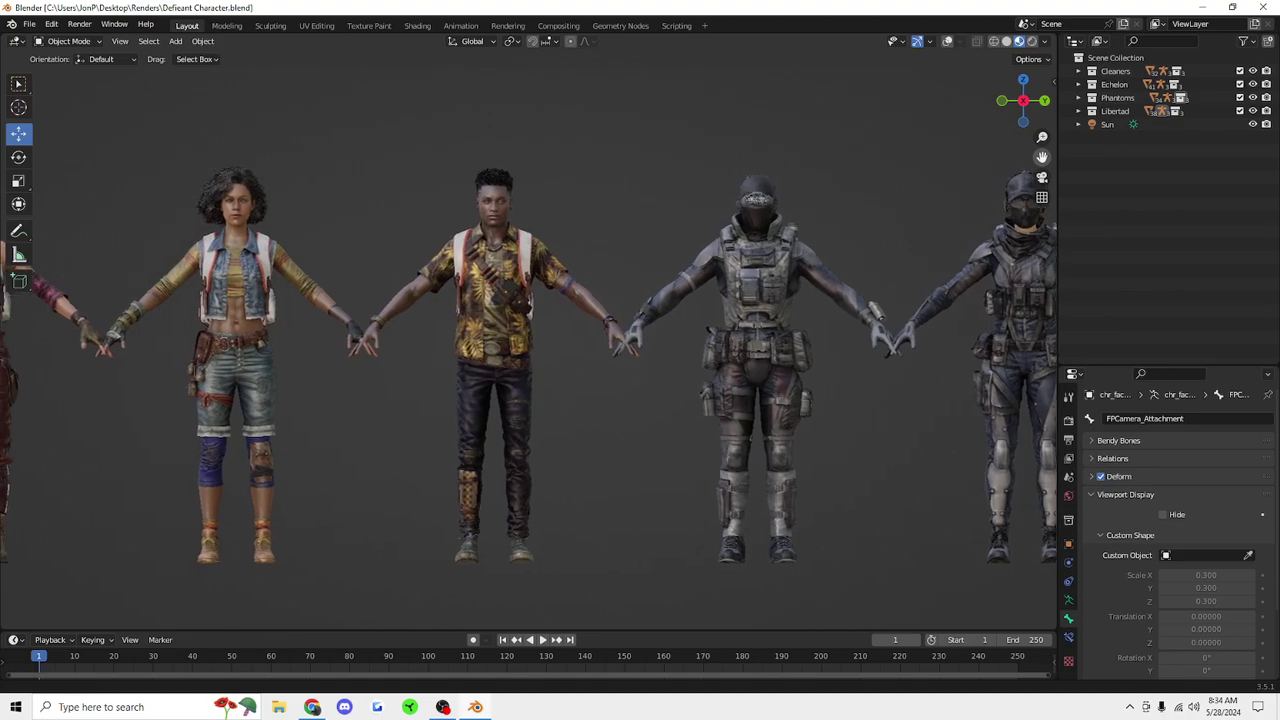
# Turn on the viewport overlays and select the head mesh of the Libertad character in the green vest.
pyautogui.moveTo(1042, 157); pyautogui.dragTo(1067, 157)
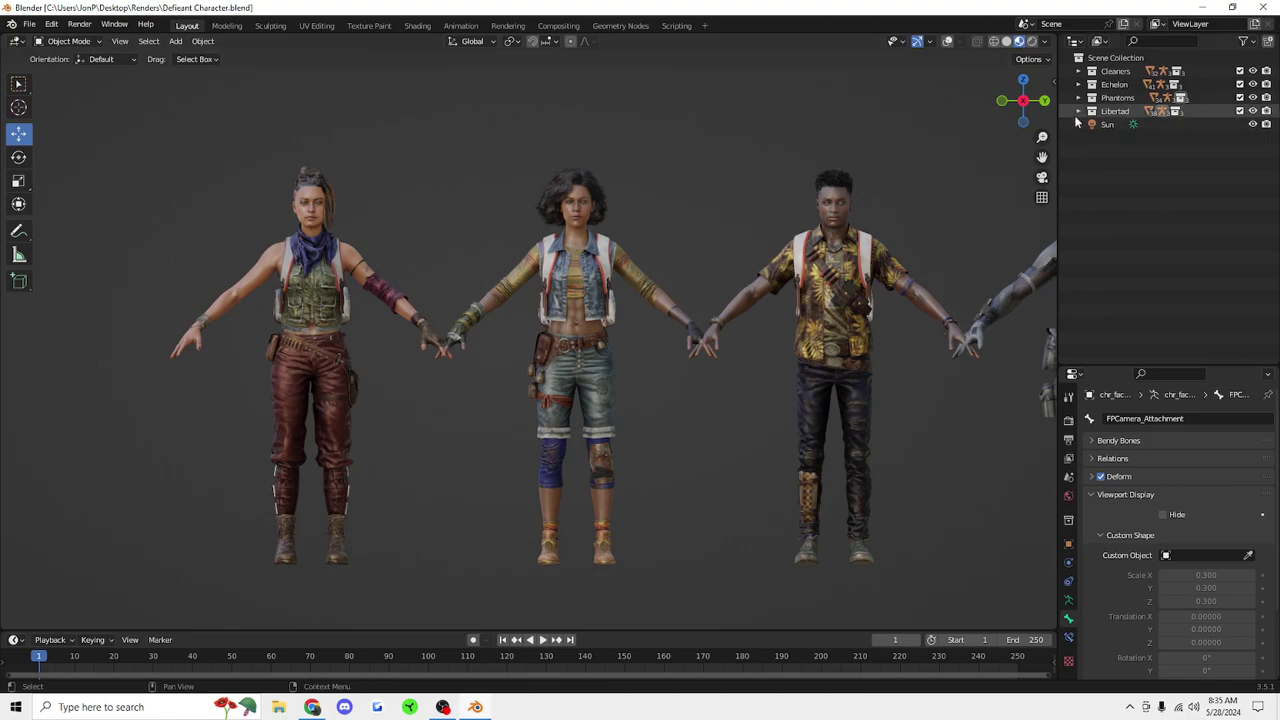
pyautogui.click(316, 281)
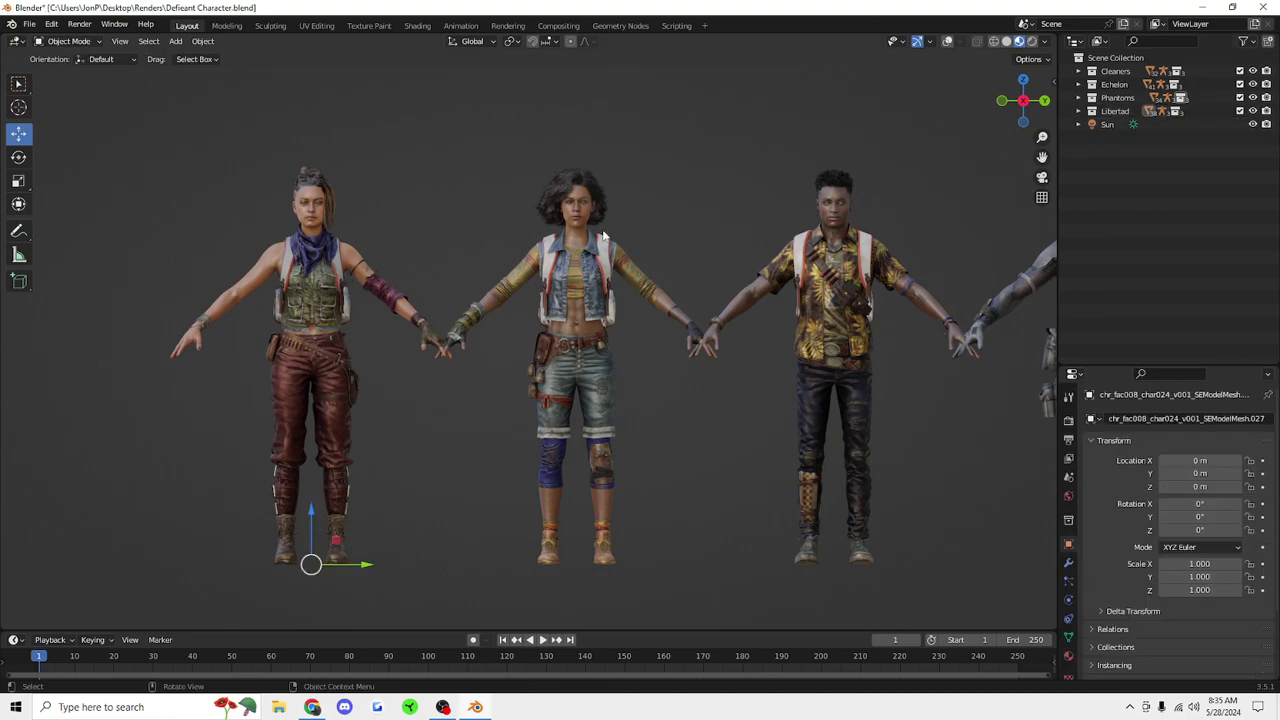
pyautogui.click(947, 41)
pyautogui.click(321, 213)
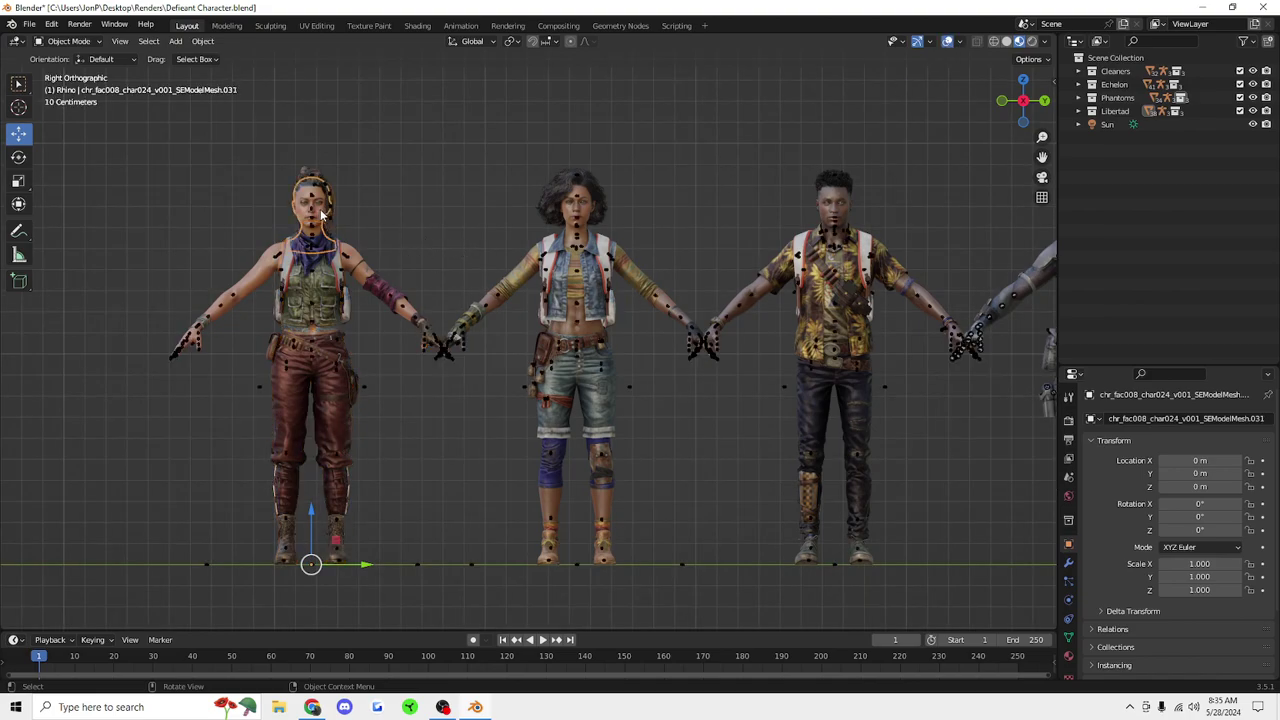
# Expand the Libertad collection in the outliner and reveal the meshes under Seleste's skeleton.
pyautogui.click(1092, 111)
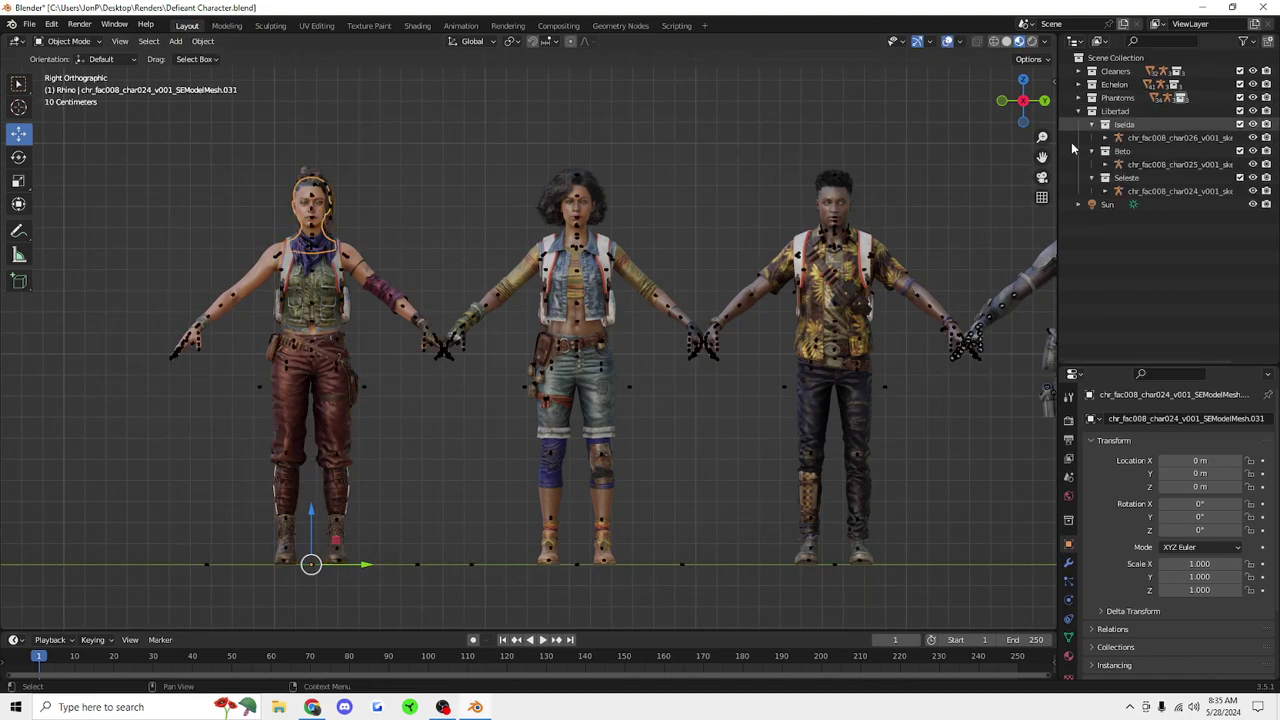
pyautogui.click(1106, 191)
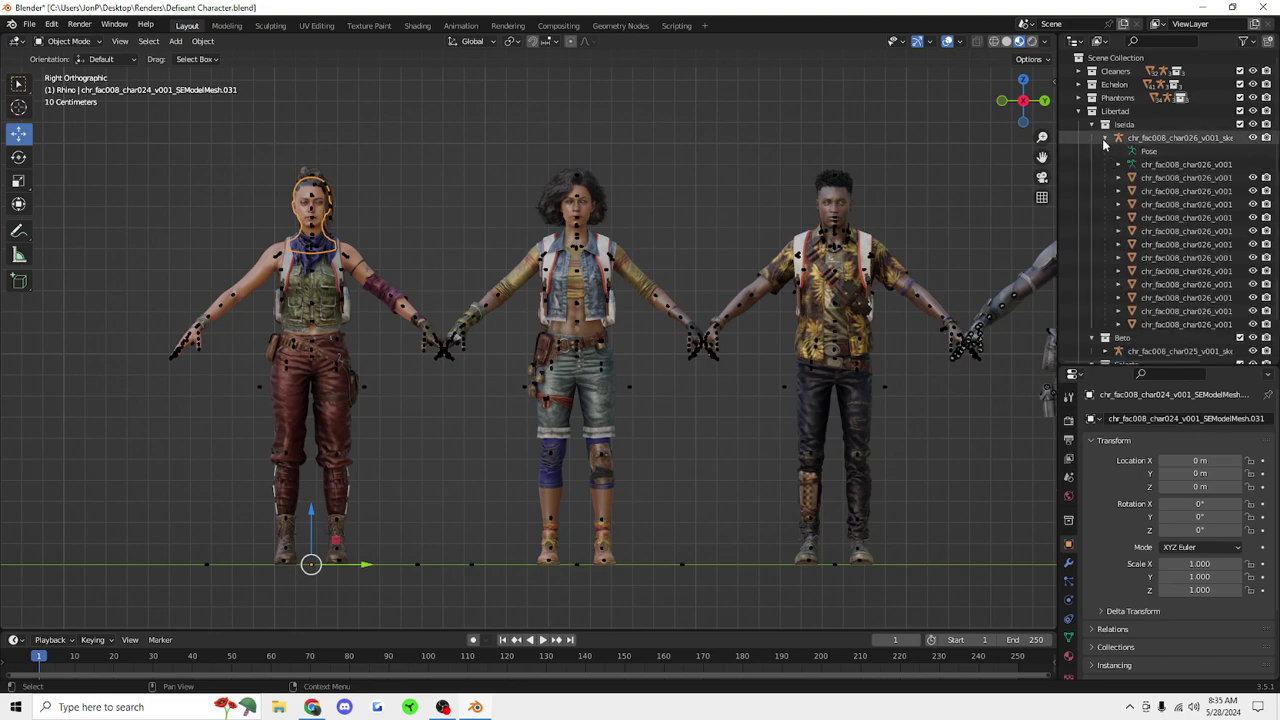
pyautogui.click(1106, 191)
pyautogui.click(1105, 191)
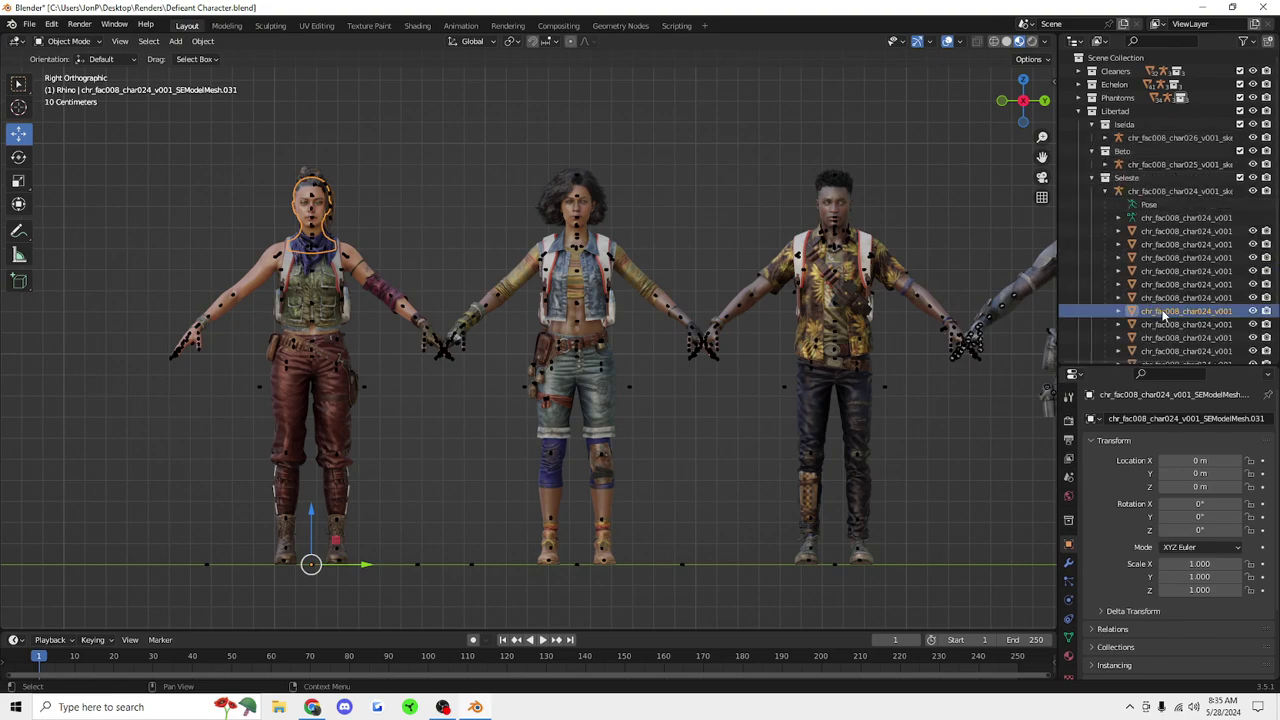
# Select Seleste's tongue mesh from the overlapping meshes at her mouth.
pyautogui.scroll(4, 384, 268)
pyautogui.moveTo(1042, 157); pyautogui.dragTo(484, 364)
pyautogui.scroll(3, 847, 249)
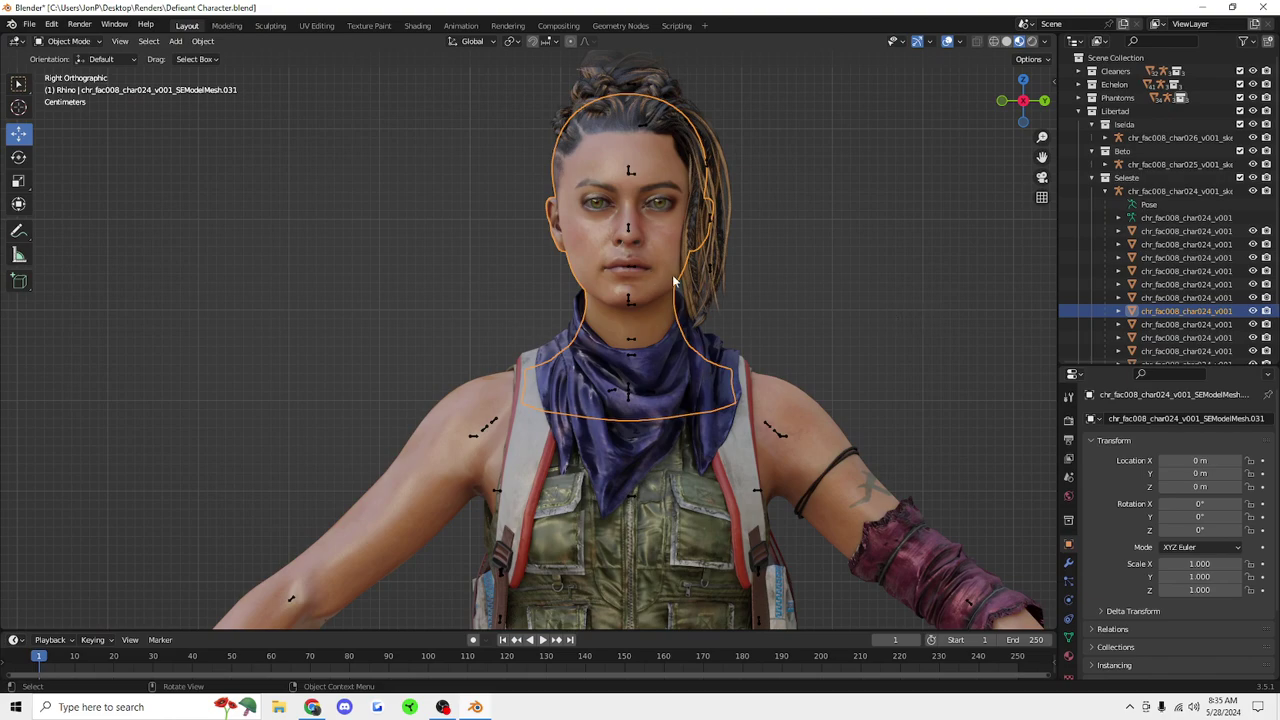
pyautogui.click(644, 272)
pyautogui.click(644, 272)
pyautogui.click(644, 272)
pyautogui.click(644, 272)
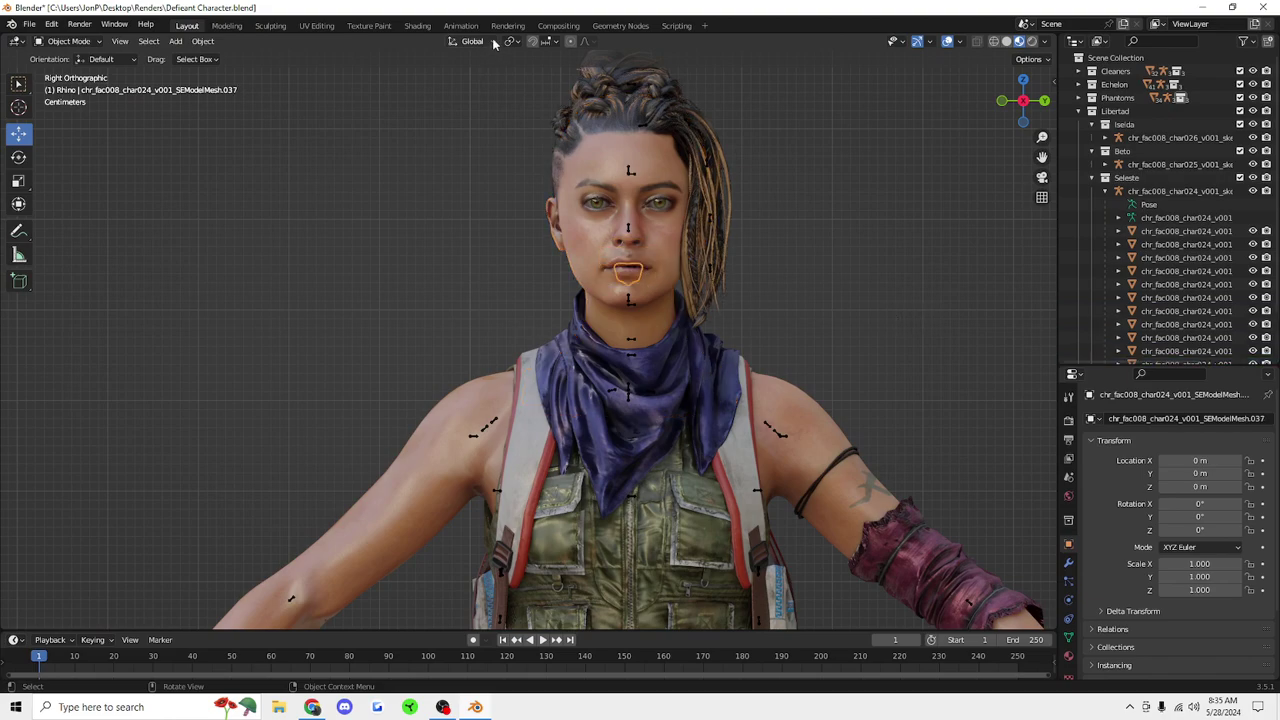
# Switch to the Shading workspace and frame Seleste's upper body in the 3D viewport.
pyautogui.click(417, 25)
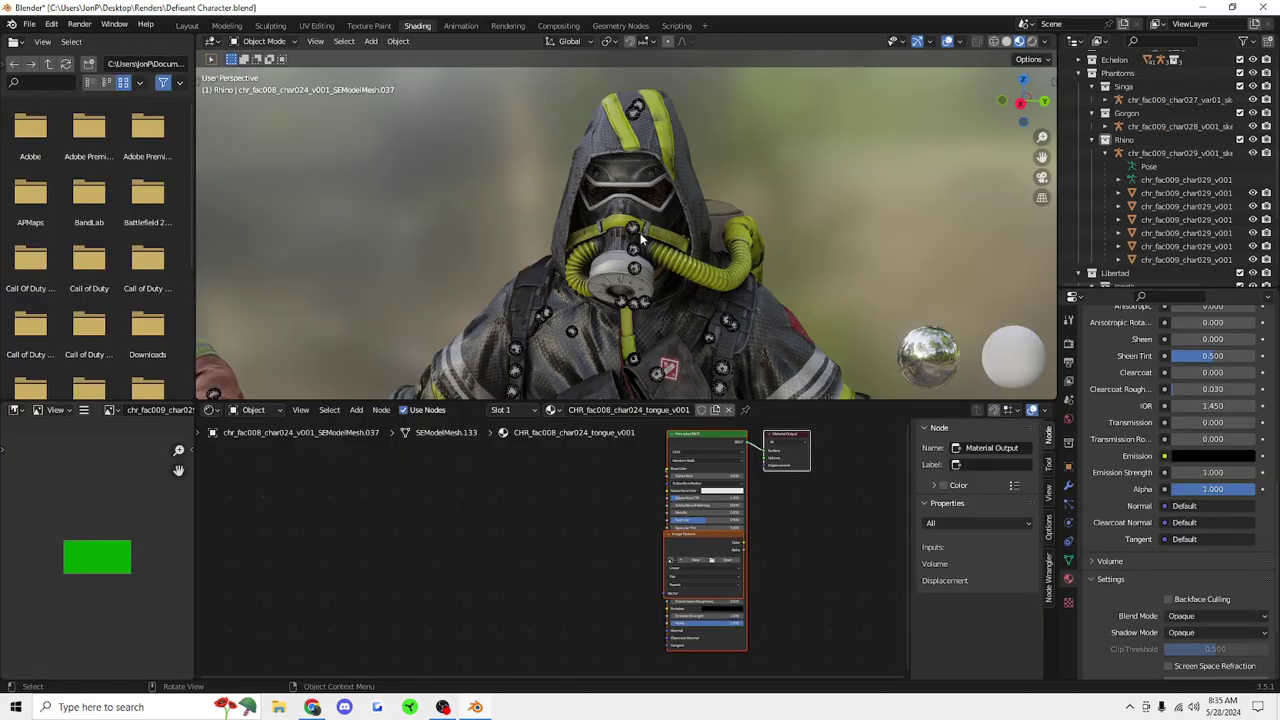
pyautogui.keyDown('shift'); pyautogui.moveTo(450, 240); pyautogui.dragTo(695, 240, button='middle'); pyautogui.keyUp('shift')
pyautogui.keyDown('shift'); pyautogui.moveTo(400, 240); pyautogui.dragTo(950, 240, button='middle'); pyautogui.keyUp('shift')
pyautogui.keyDown('shift'); pyautogui.moveTo(450, 240); pyautogui.dragTo(840, 240, button='middle'); pyautogui.keyUp('shift')
pyautogui.keyDown('shift'); pyautogui.moveTo(205, 188); pyautogui.dragTo(607, 197, button='middle'); pyautogui.keyUp('shift')
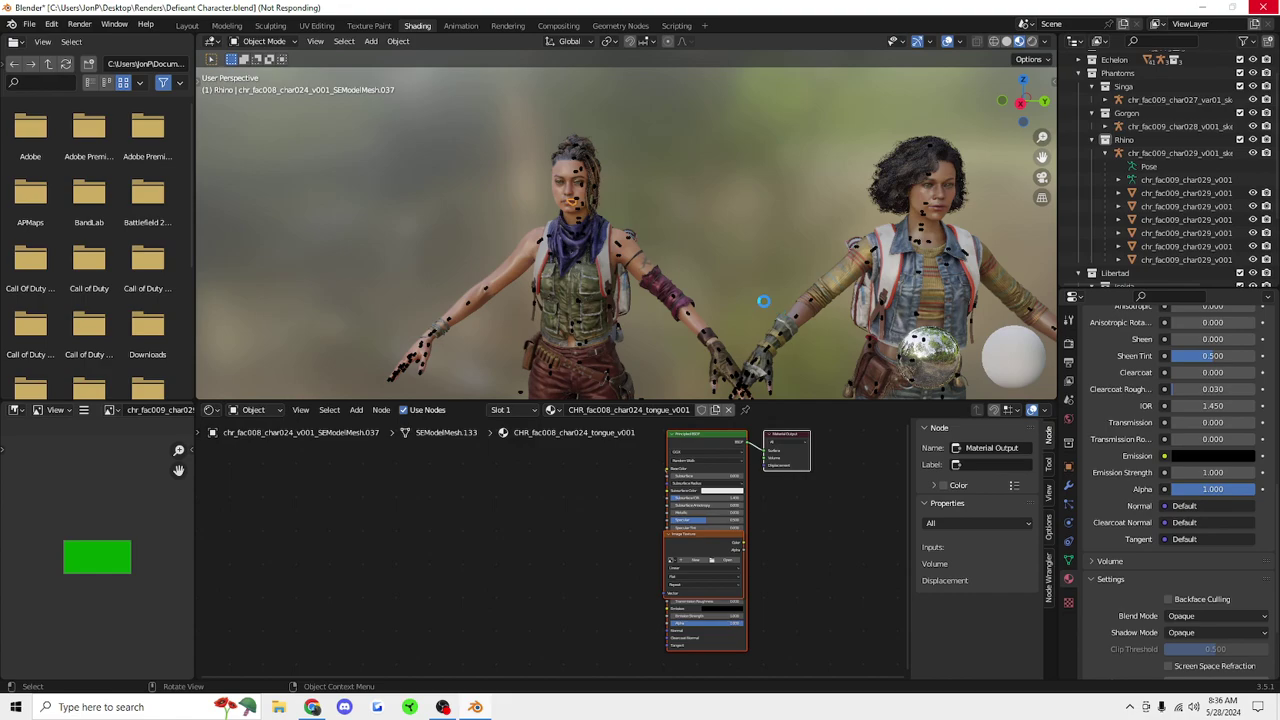
pyautogui.scroll(4, 764, 301)
pyautogui.scroll(4, 692, 234)
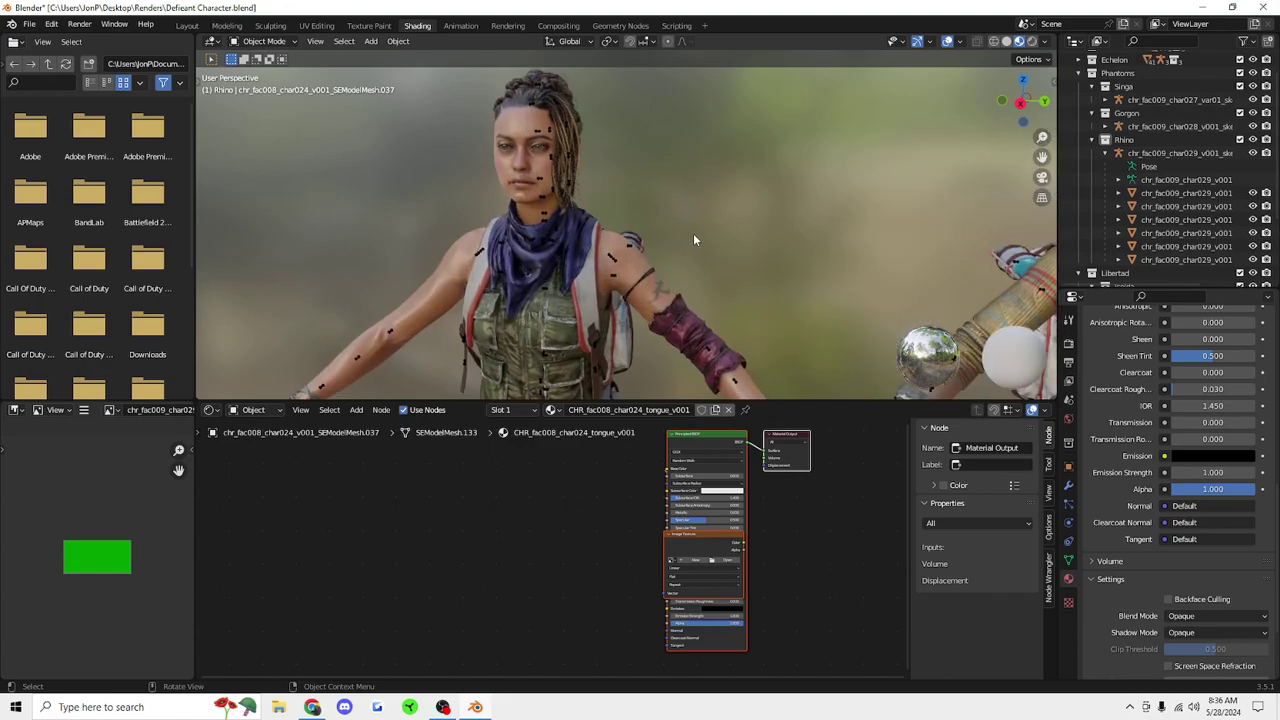
pyautogui.moveTo(1018, 96); pyautogui.dragTo(1080, 97)
pyautogui.moveTo(1042, 158); pyautogui.dragTo(1266, 174)
pyautogui.scroll(-1, 778, 163)
pyautogui.scroll(-1, 778, 163)
# Select Seleste's mouthbag mesh, collapse the Phantoms collection, and reveal her skeleton's meshes in the outliner.
pyautogui.click(616, 186)
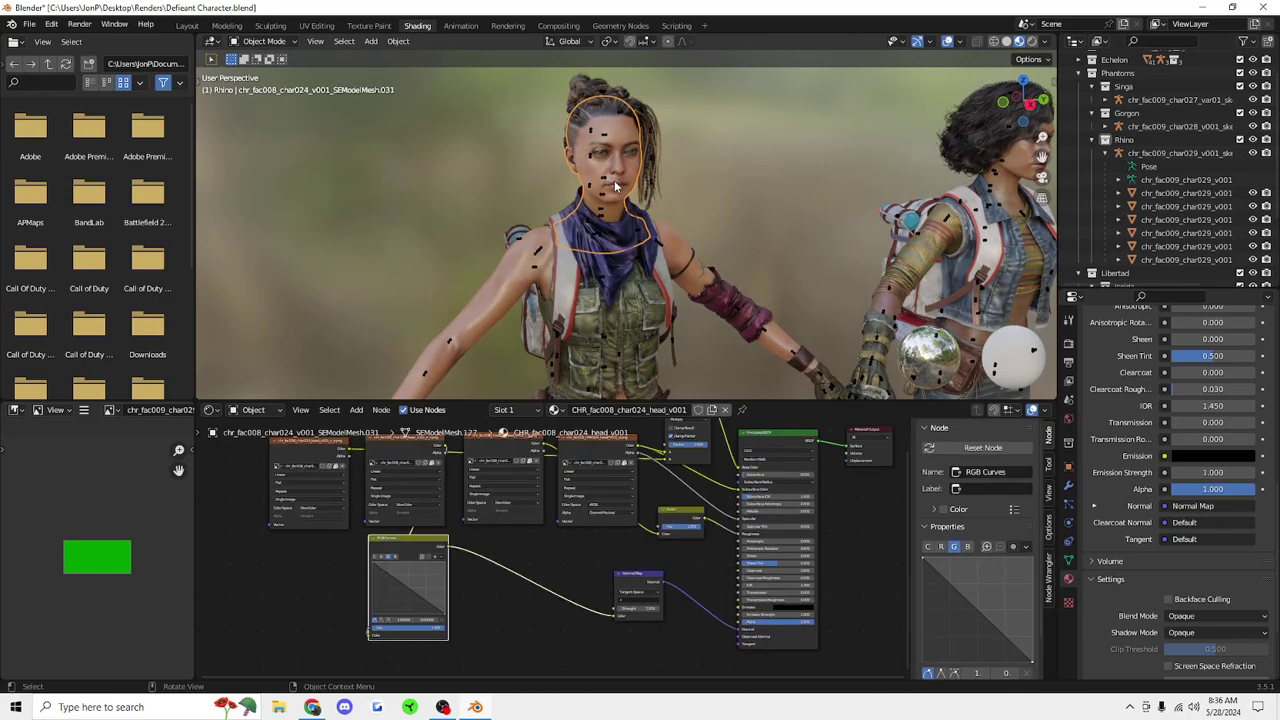
pyautogui.click(614, 184)
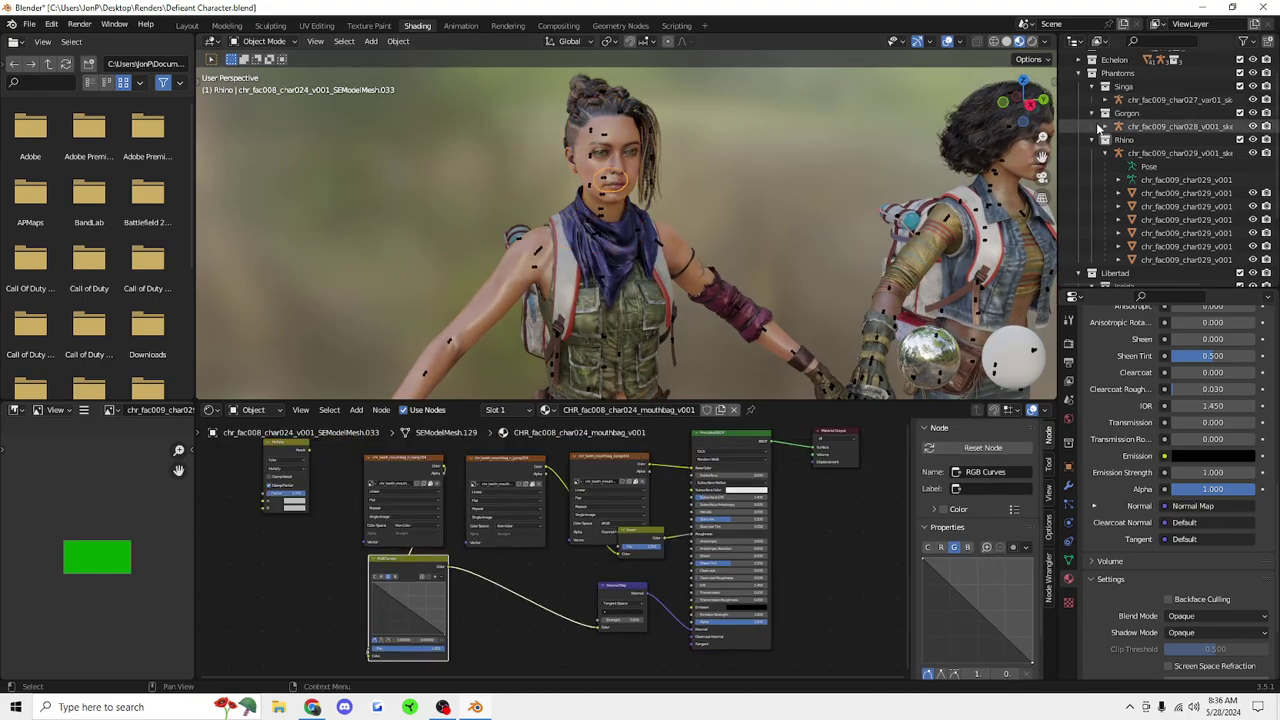
pyautogui.click(1079, 74)
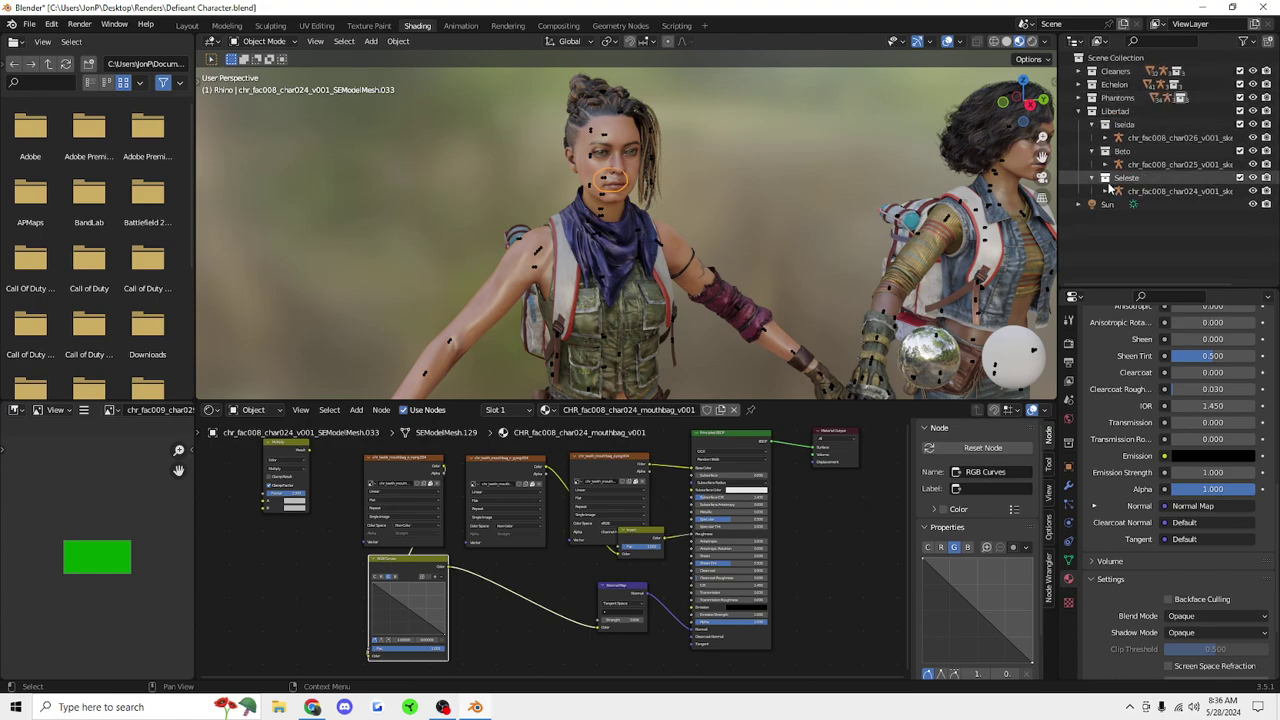
pyautogui.click(1105, 192)
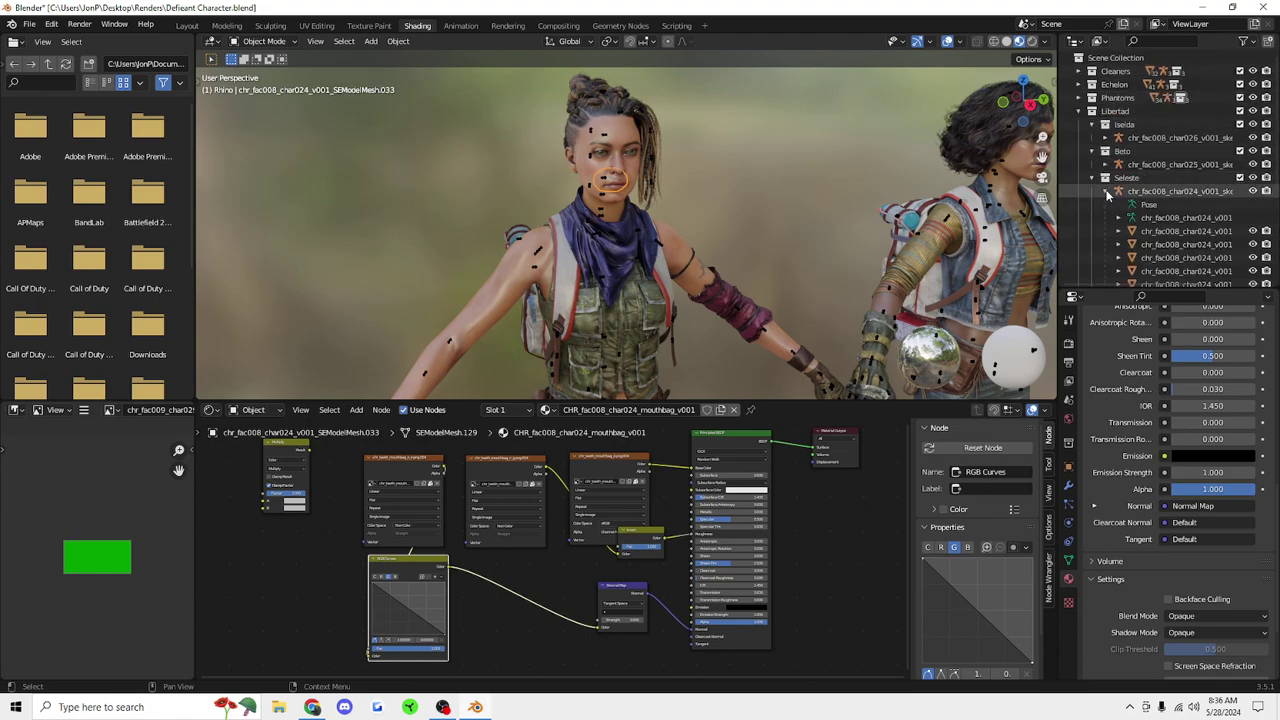
pyautogui.scroll(-4, 1150, 205)
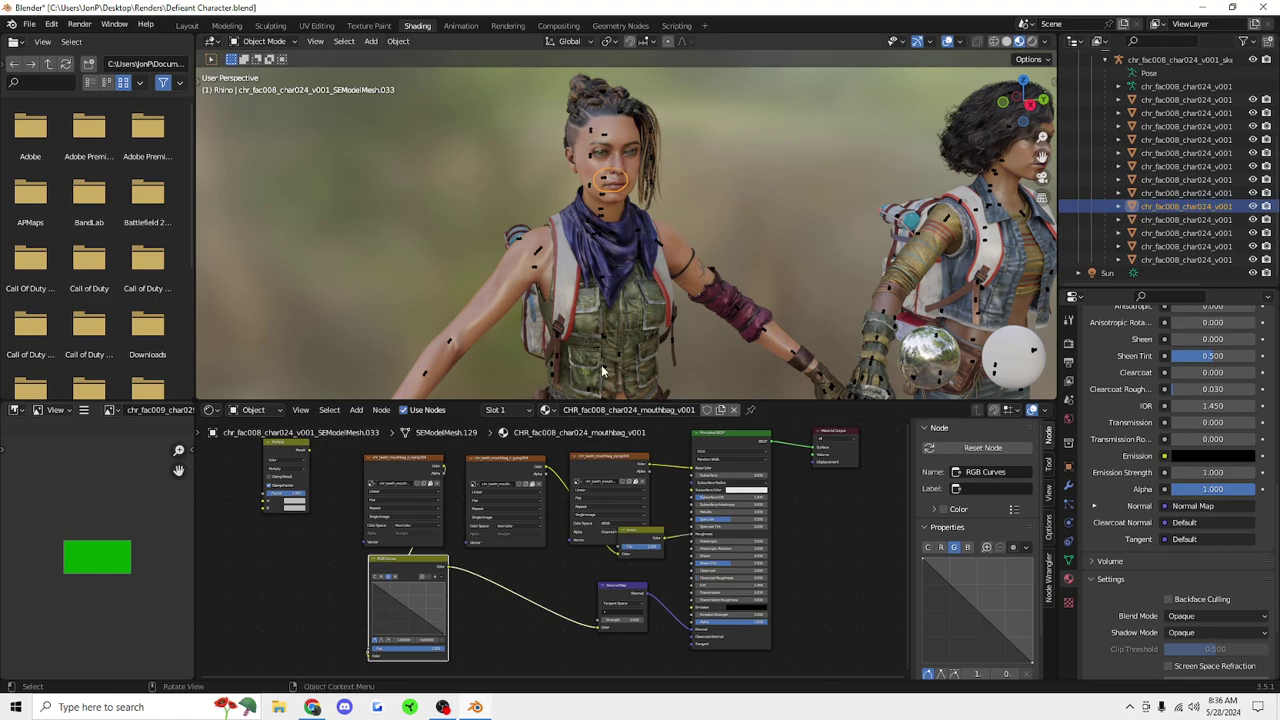
# Display the mouthbag material's sRGB teeth texture in the image editor.
pyautogui.click(403, 475)
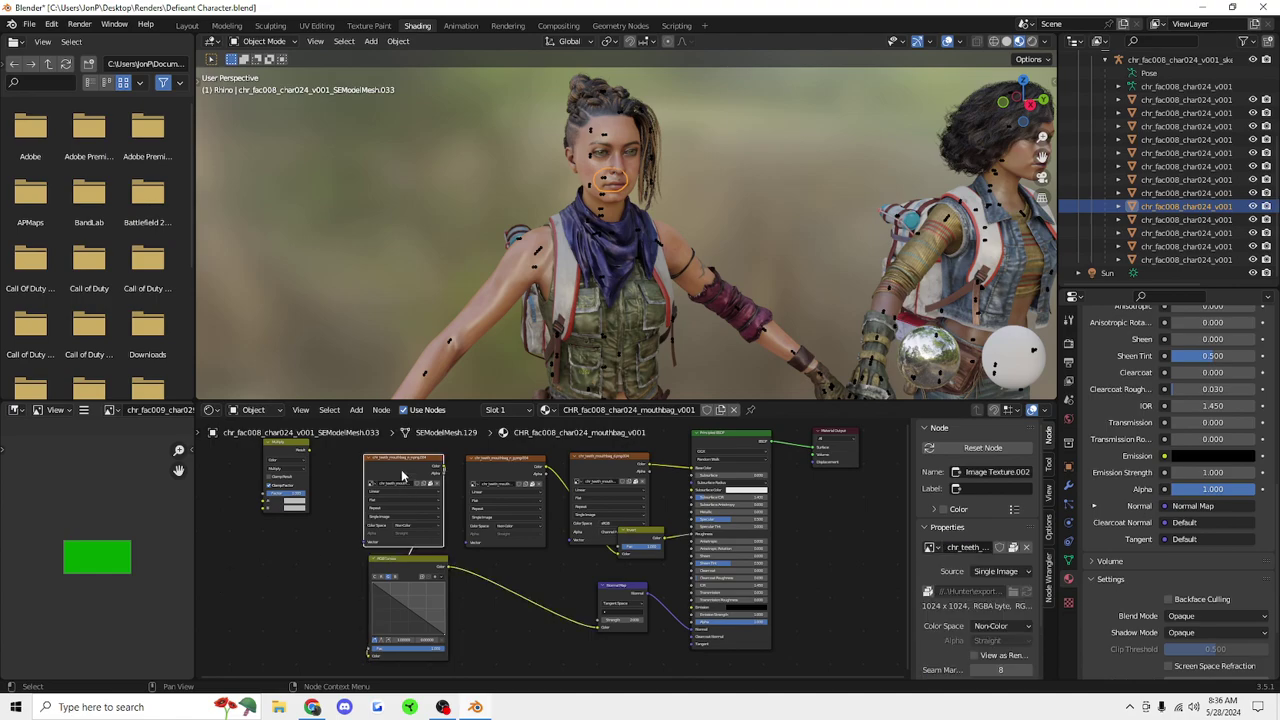
pyautogui.click(611, 460)
pyautogui.scroll(4, 150, 550)
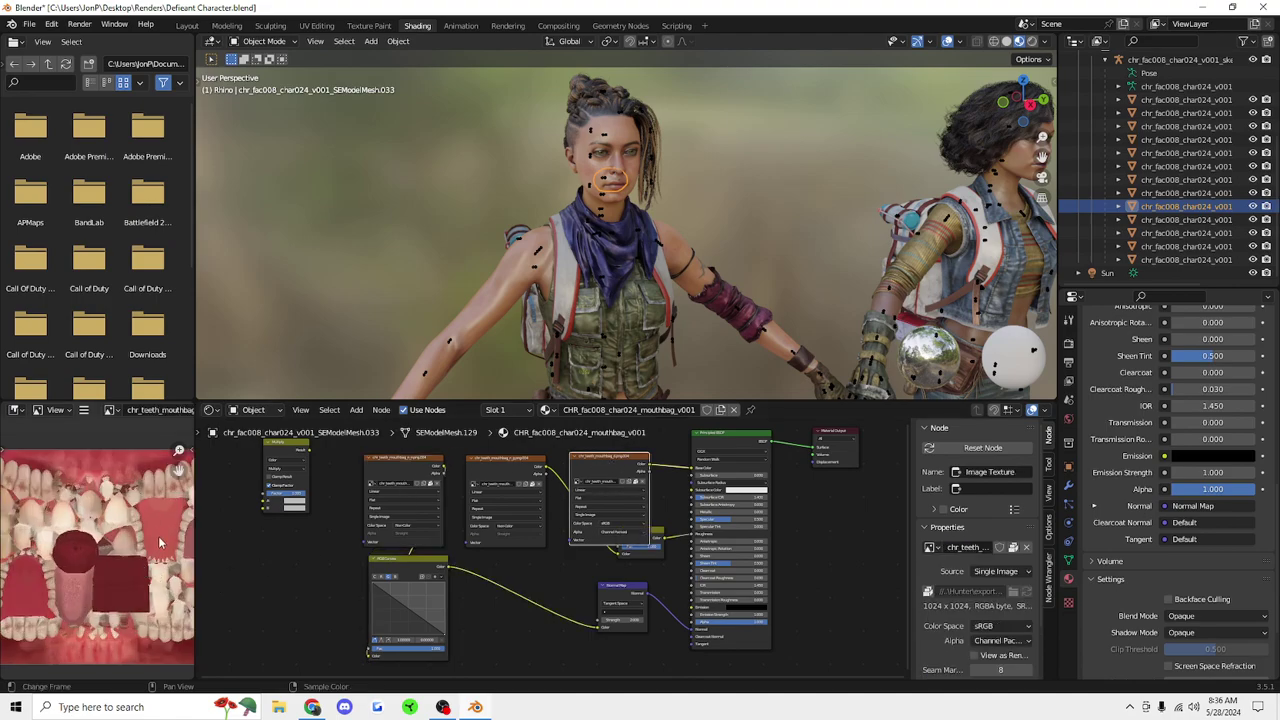
pyautogui.click(1156, 220)
pyautogui.click(1157, 208)
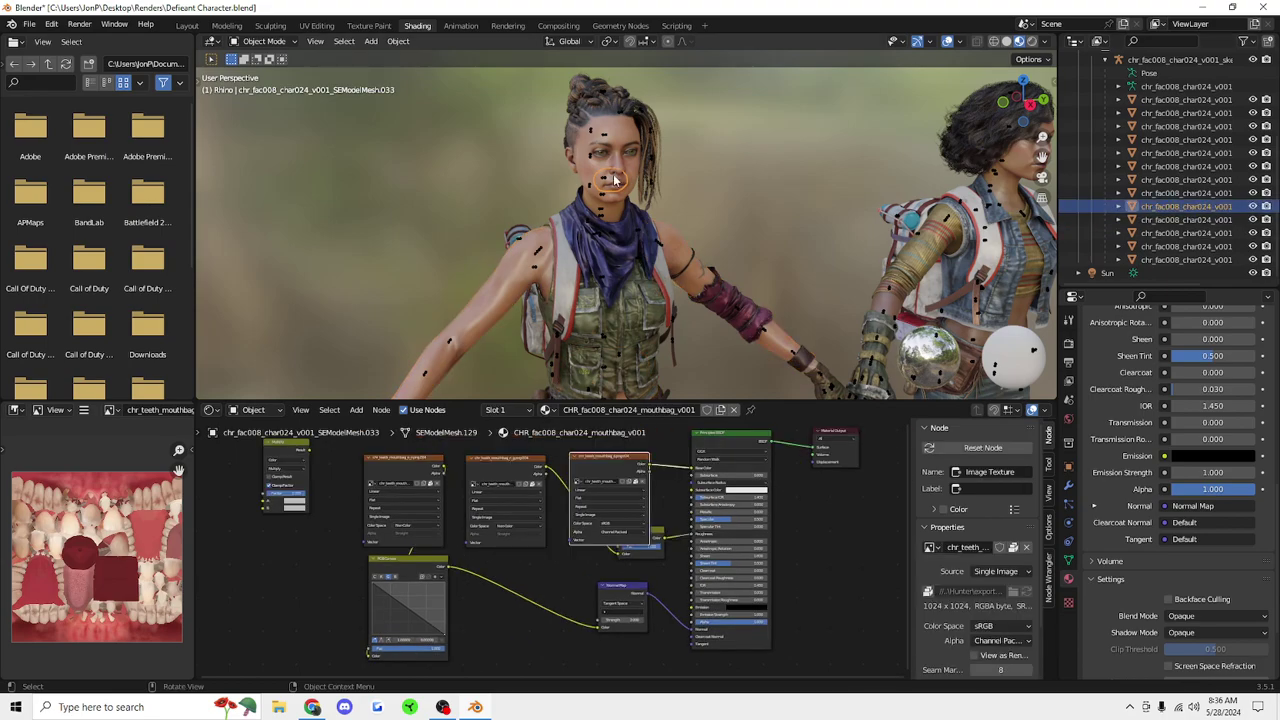
# Examine the shader nodes of Seleste's upper teeth, lower teeth and tongue materials one after another.
pyautogui.click(617, 182)
pyautogui.click(618, 186)
pyautogui.click(618, 185)
pyautogui.click(617, 182)
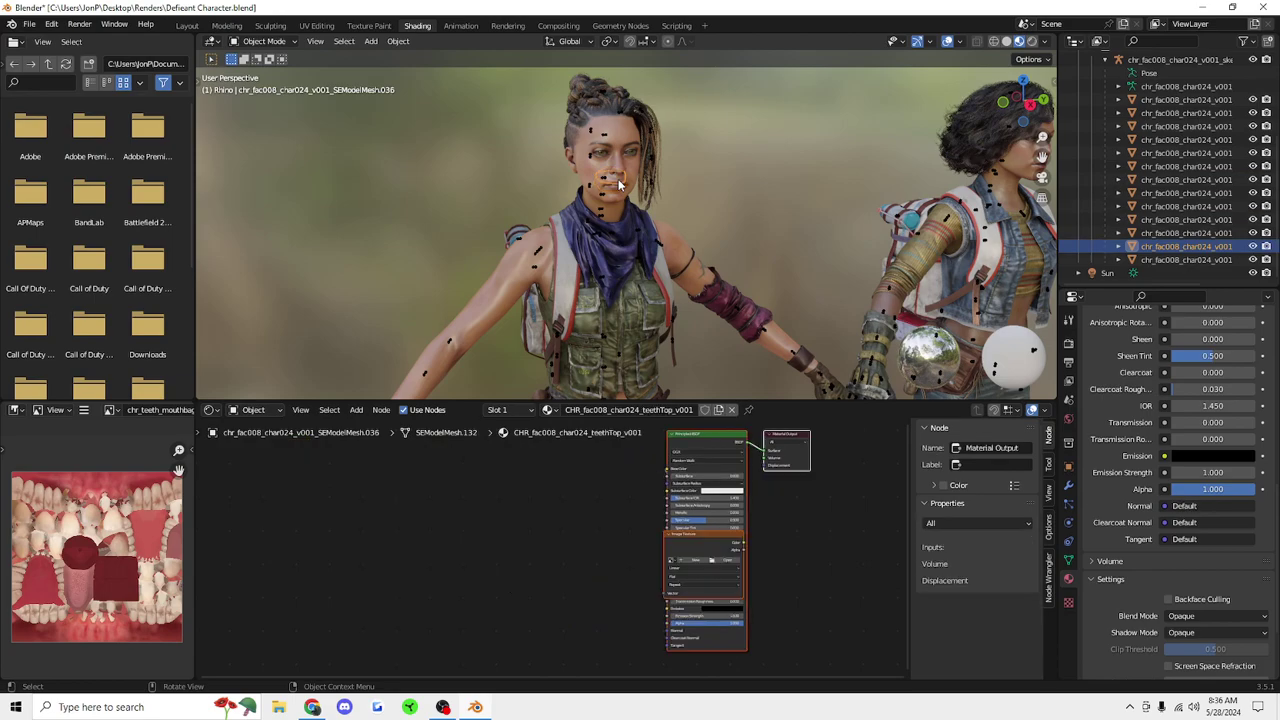
pyautogui.click(617, 182)
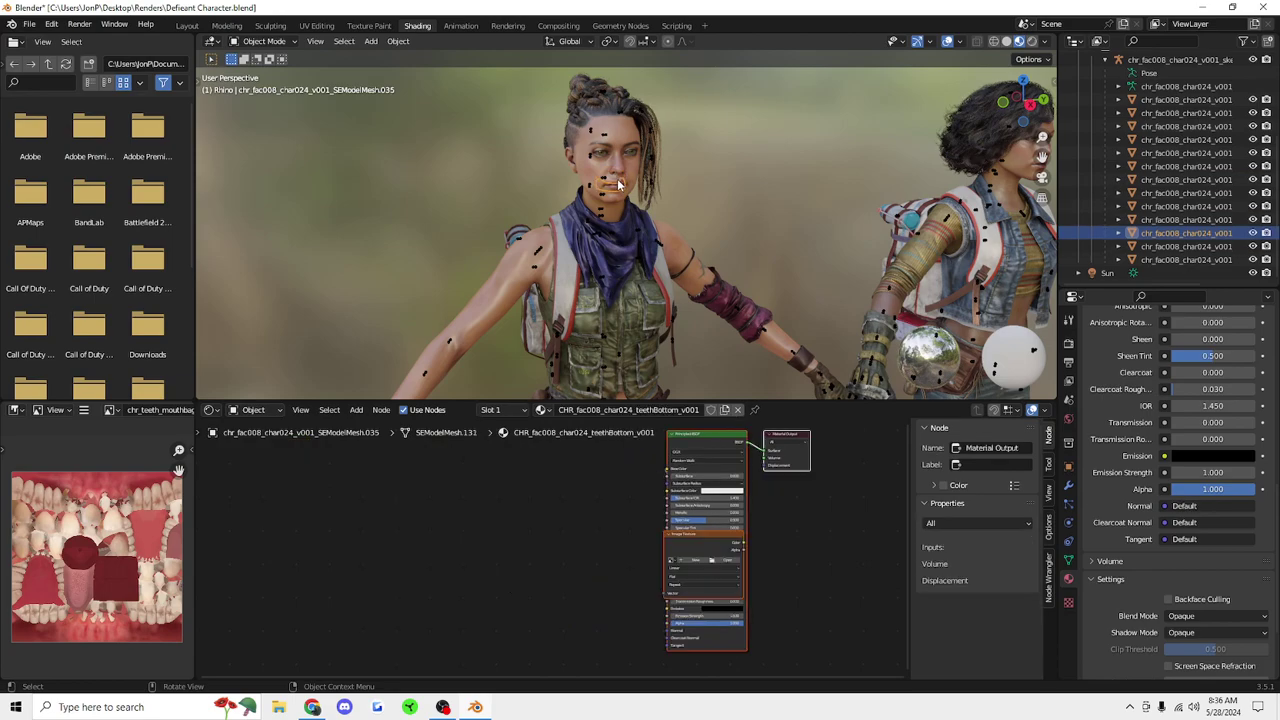
pyautogui.click(617, 182)
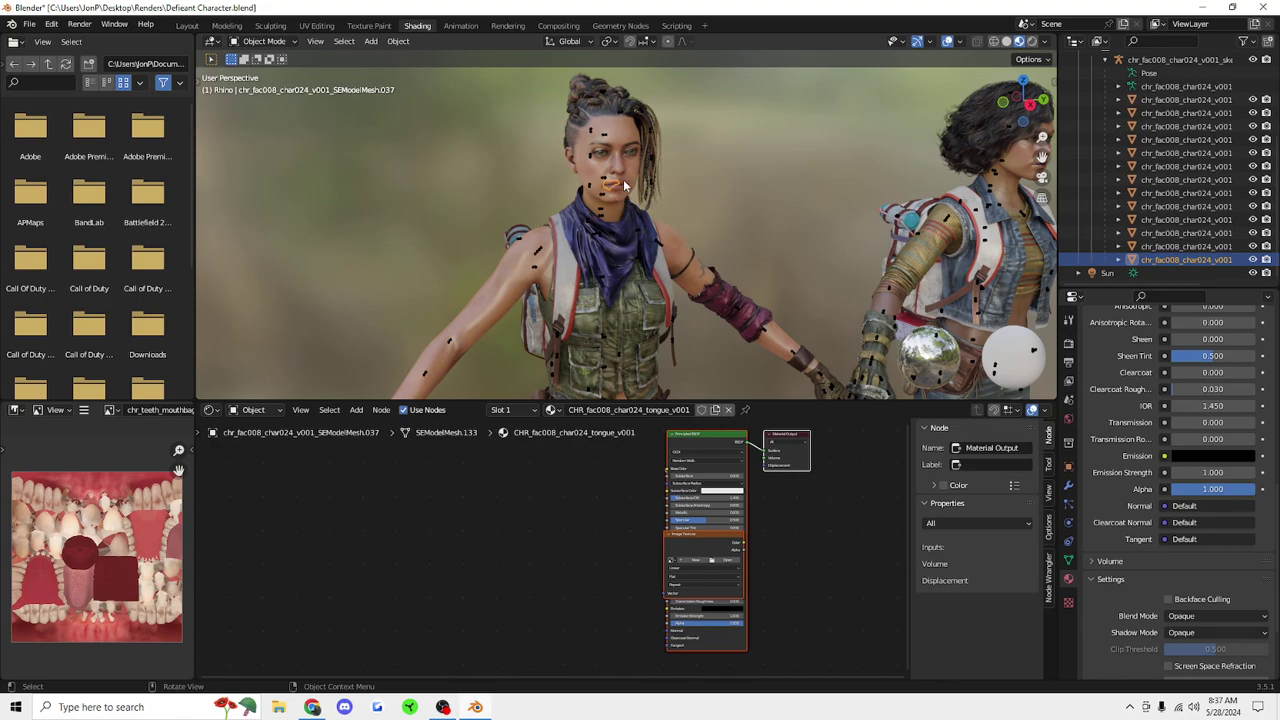
# Select the transparent visor mesh on the hooded Cleaner's gas mask to show its material nodes.
pyautogui.moveTo(1008, 119); pyautogui.dragTo(950, 117)
pyautogui.moveTo(1042, 157); pyautogui.dragTo(948, 133)
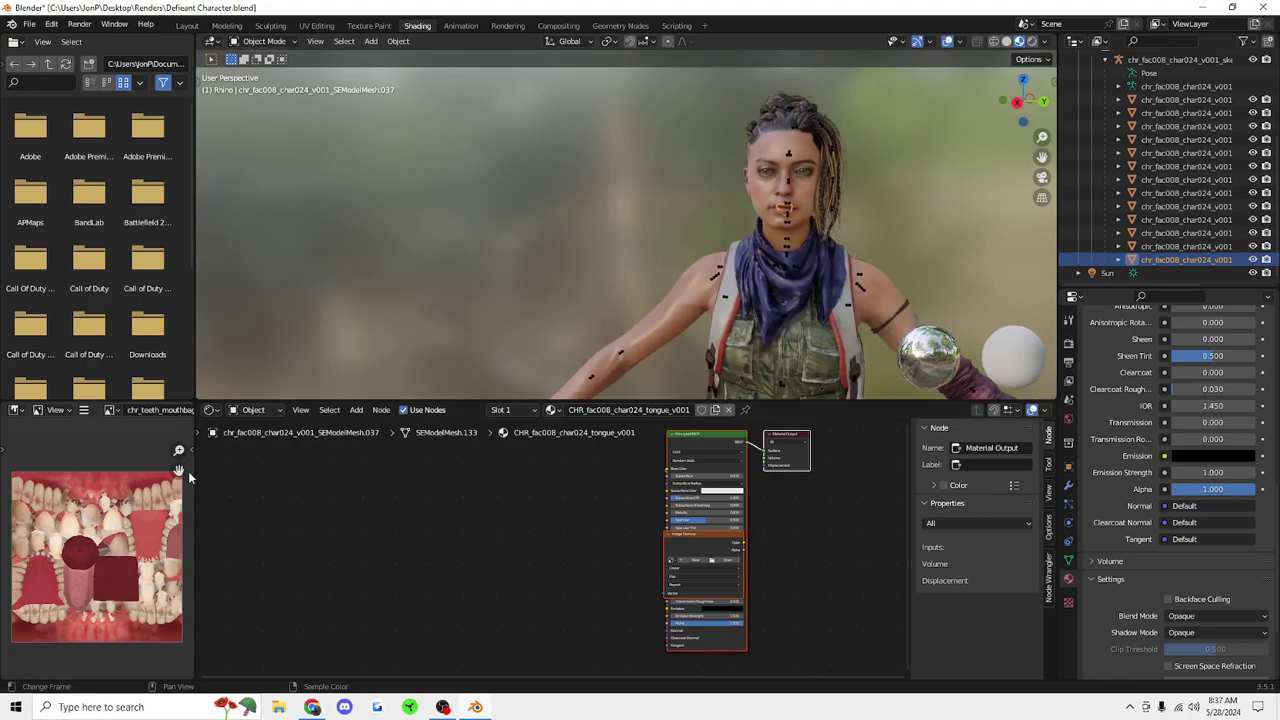
pyautogui.moveTo(1040, 157); pyautogui.dragTo(905, 176)
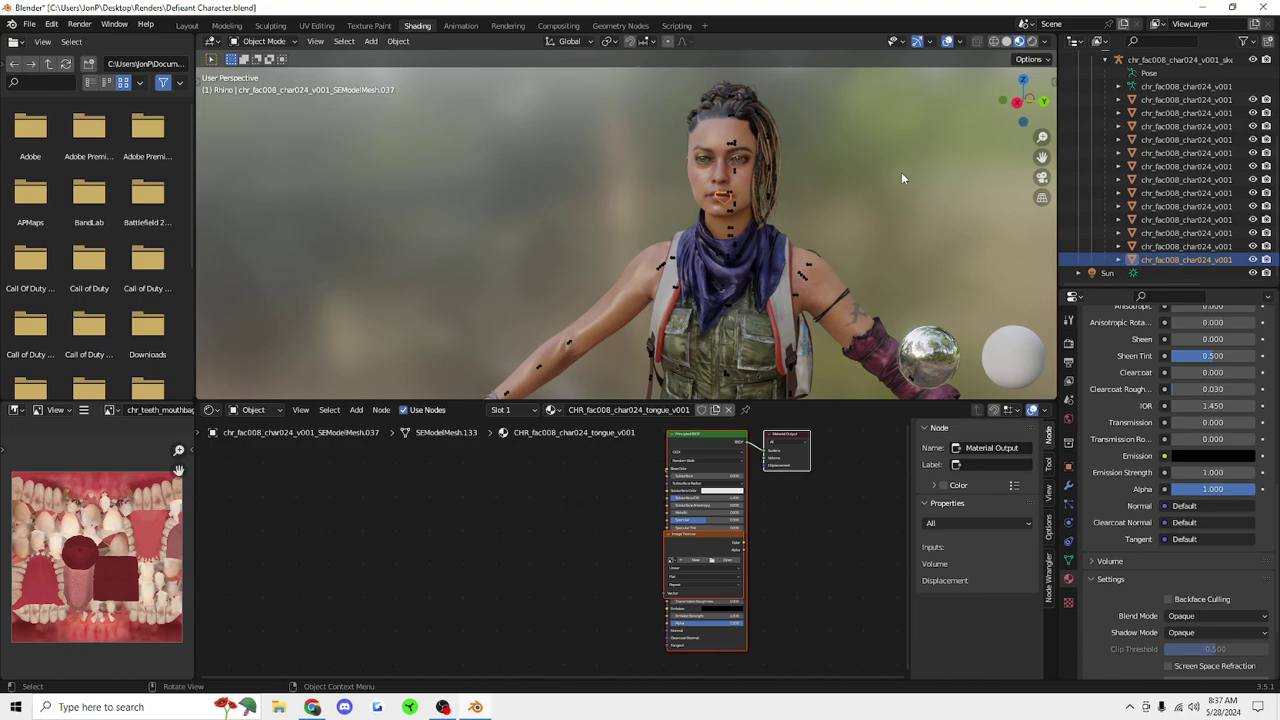
pyautogui.scroll(-5, 901, 175)
pyautogui.moveTo(1044, 157); pyautogui.dragTo(440, 190)
pyautogui.scroll(4, 719, 188)
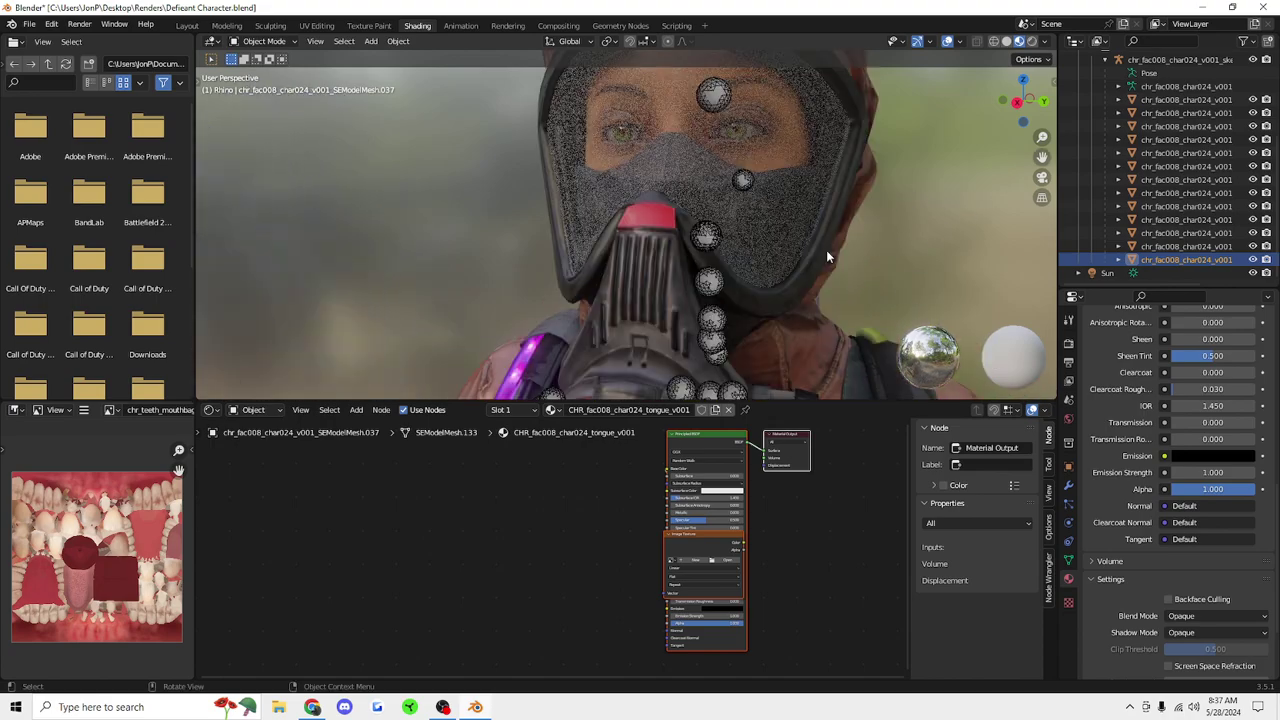
pyautogui.click(698, 187)
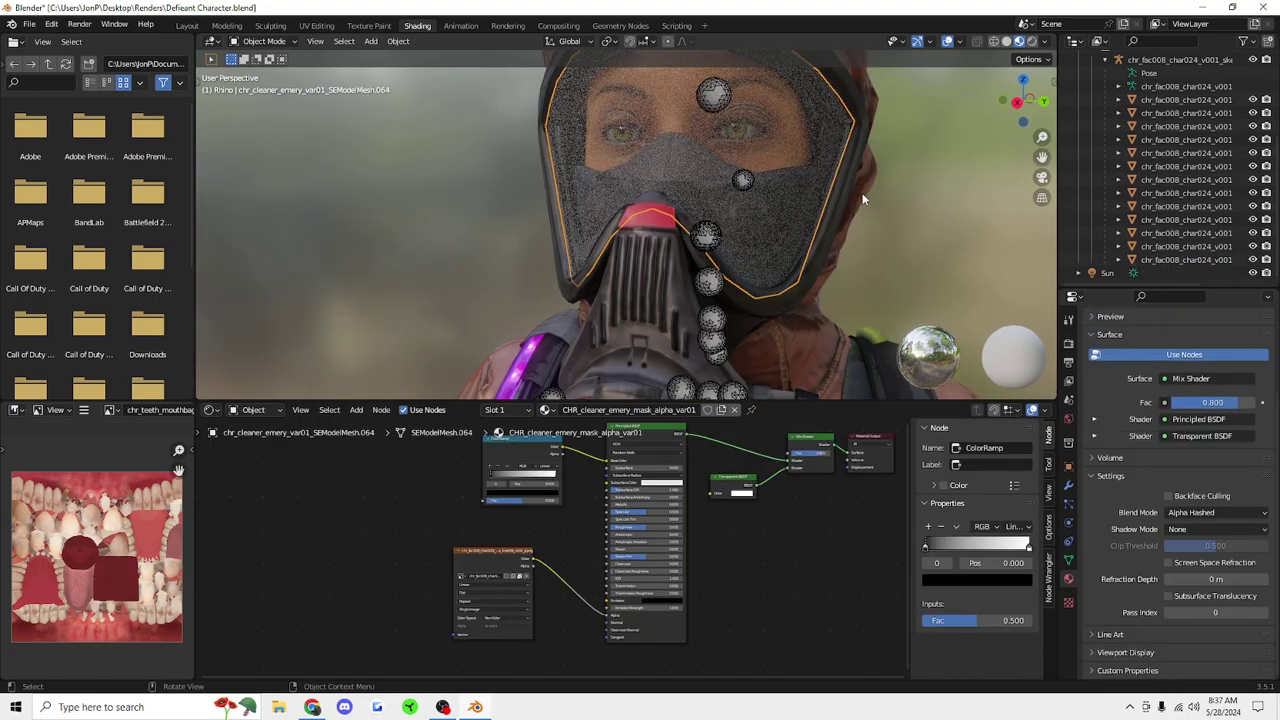
# Examine the ColorRamp and Image Texture nodes in the Cleaner visor's alpha material.
pyautogui.scroll(-3, 855, 201)
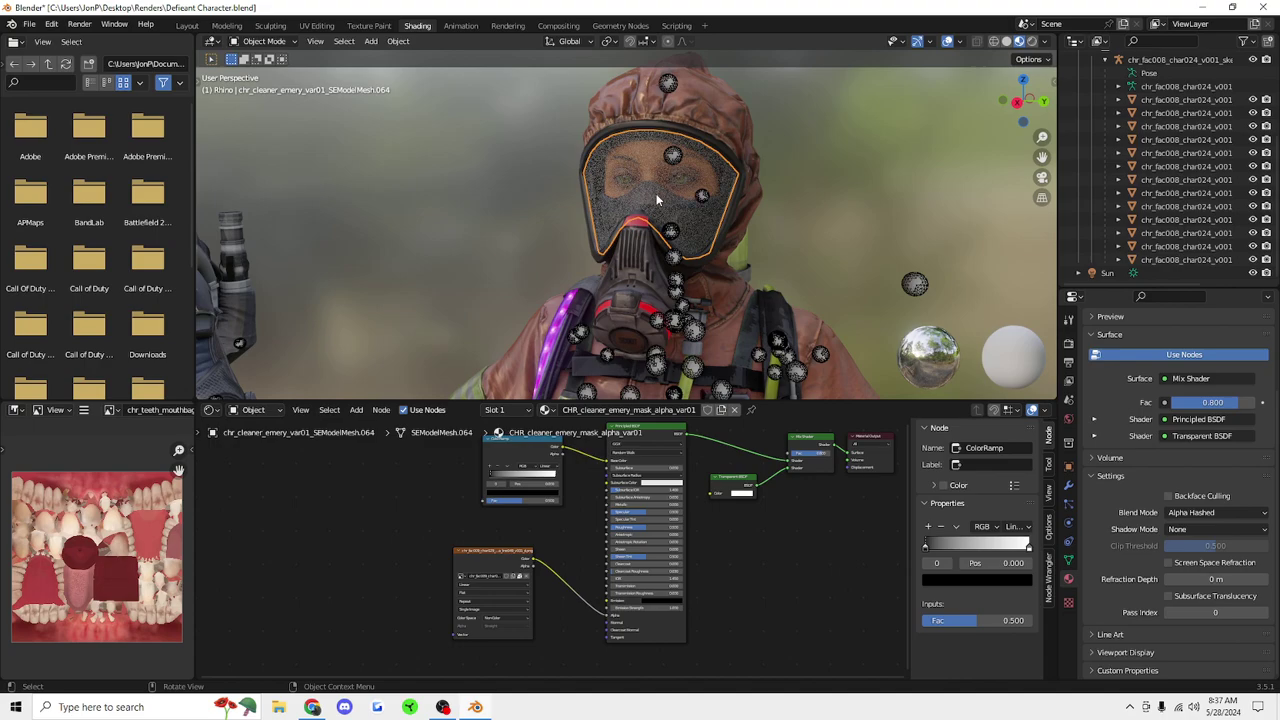
pyautogui.click(727, 320)
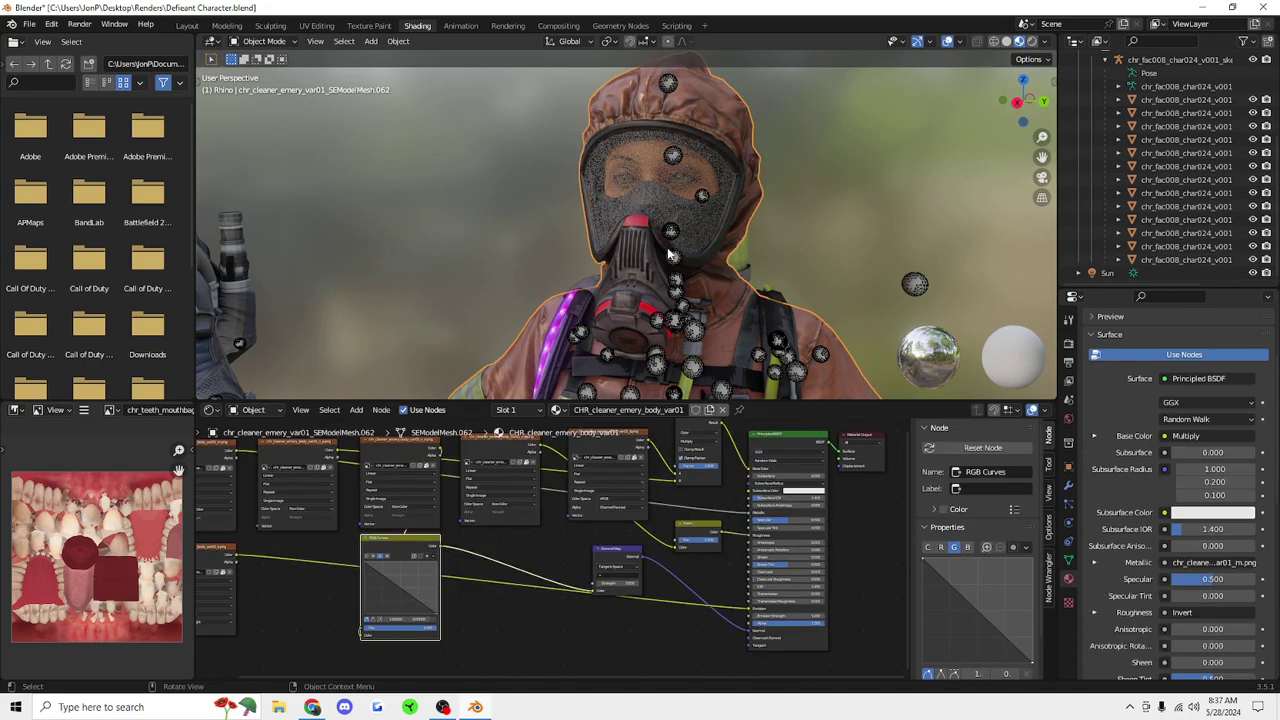
pyautogui.click(655, 207)
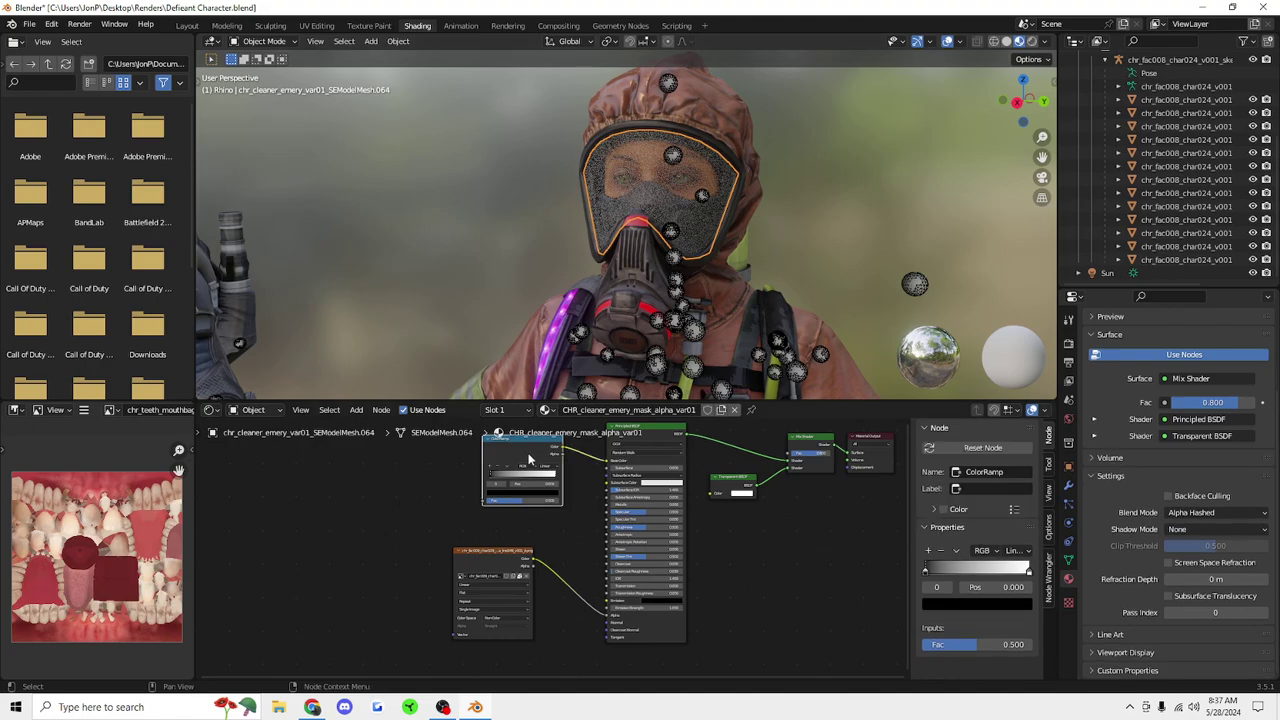
pyautogui.click(490, 570)
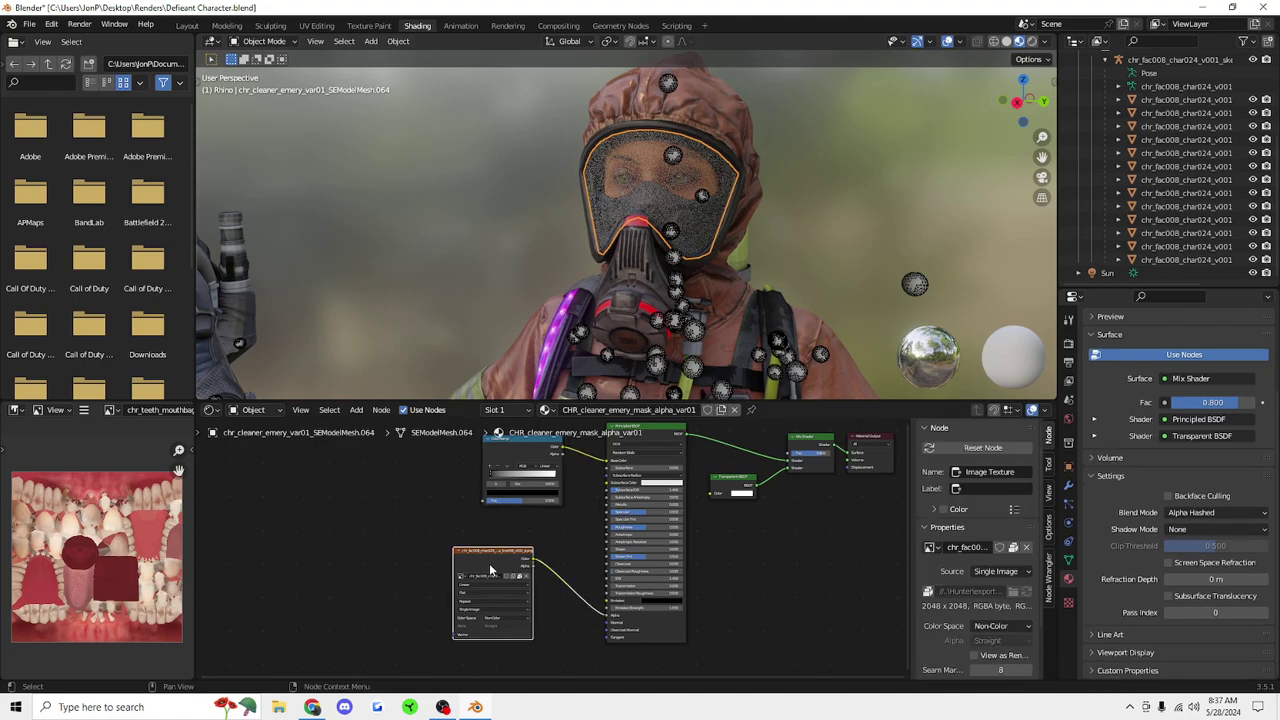
pyautogui.click(514, 460)
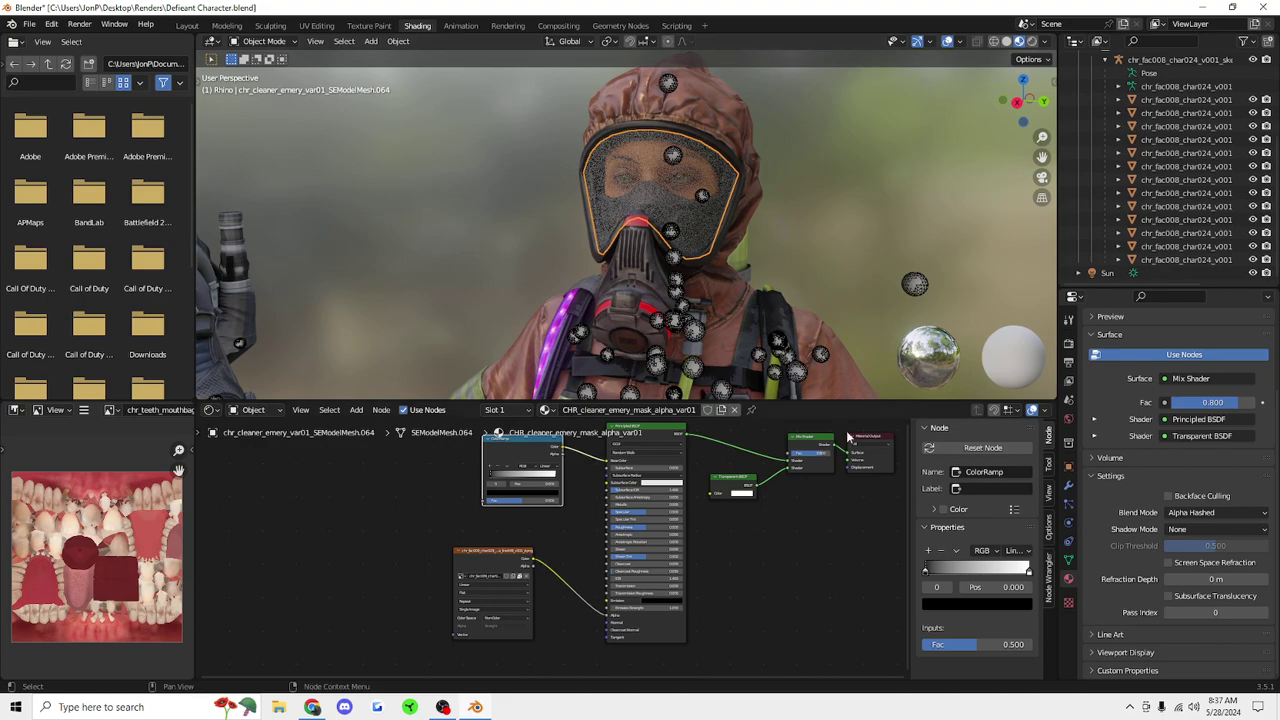
# Select the eye lenses of the grey-masked Phantom to show the char027 mask alpha material.
pyautogui.moveTo(1040, 155); pyautogui.dragTo(1052, 155)
pyautogui.keyDown('shift'); pyautogui.moveTo(330, 160); pyautogui.dragTo(932, 210, button='middle'); pyautogui.keyUp('shift')
pyautogui.scroll(2, 932, 210)
pyautogui.click(790, 152)
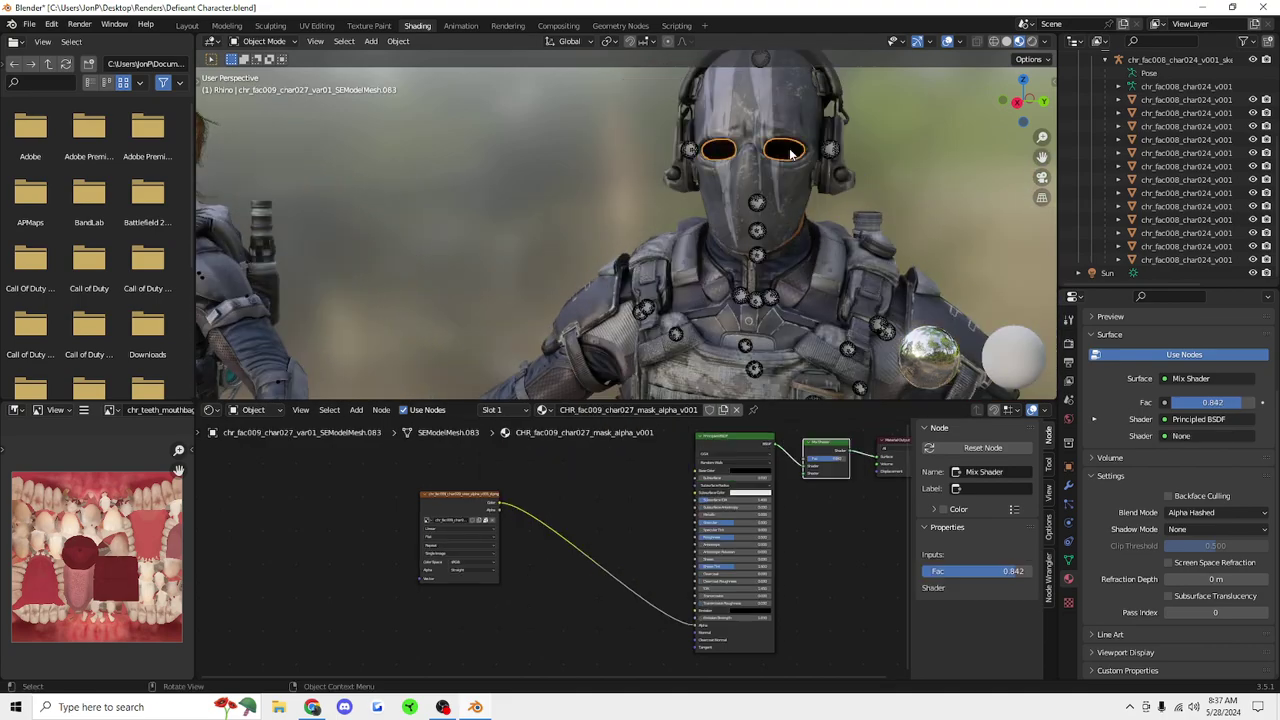
# Select the goggle lenses of the capped Phantom to show the char028 mask alpha material.
pyautogui.keyDown('shift'); pyautogui.moveTo(330, 185); pyautogui.dragTo(800, 175, button='middle'); pyautogui.keyUp('shift')
pyautogui.moveTo(530, 165); pyautogui.dragTo(600, 165, button='middle')
pyautogui.click(637, 160)
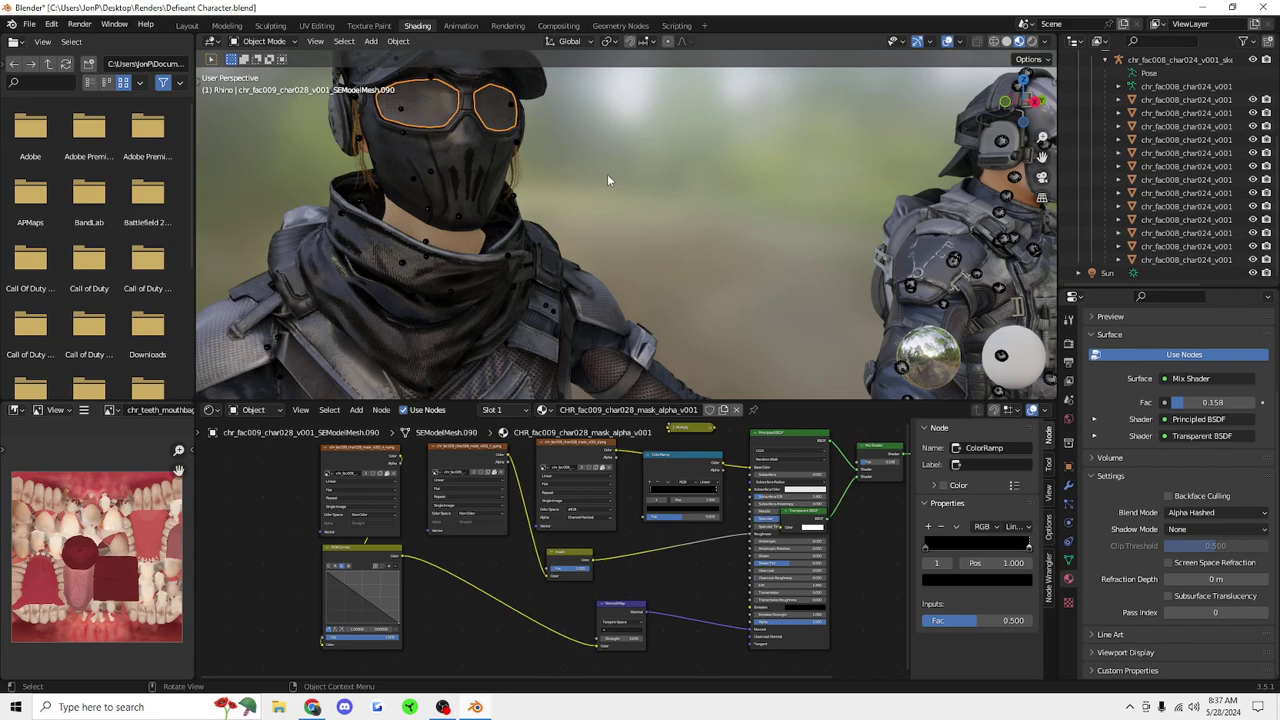
# Examine the Echelon woman with the glowing green goggles from the front.
pyautogui.scroll(-3, 610, 172)
pyautogui.moveTo(625, 171); pyautogui.dragTo(948, 152, button='middle')
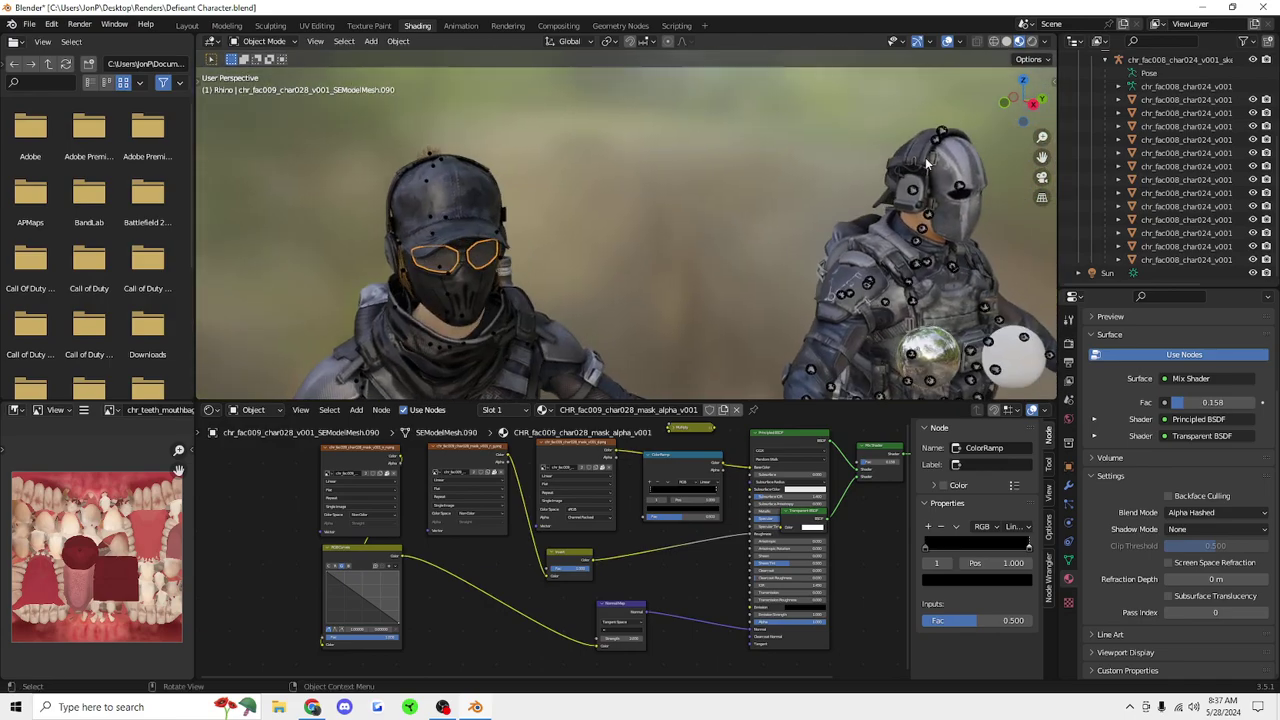
pyautogui.scroll(-3, 948, 152)
pyautogui.moveTo(1027, 109); pyautogui.dragTo(988, 106)
pyautogui.moveTo(1043, 156); pyautogui.dragTo(680, 181)
pyautogui.moveTo(790, 122); pyautogui.dragTo(542, 148)
pyautogui.scroll(4, 542, 148)
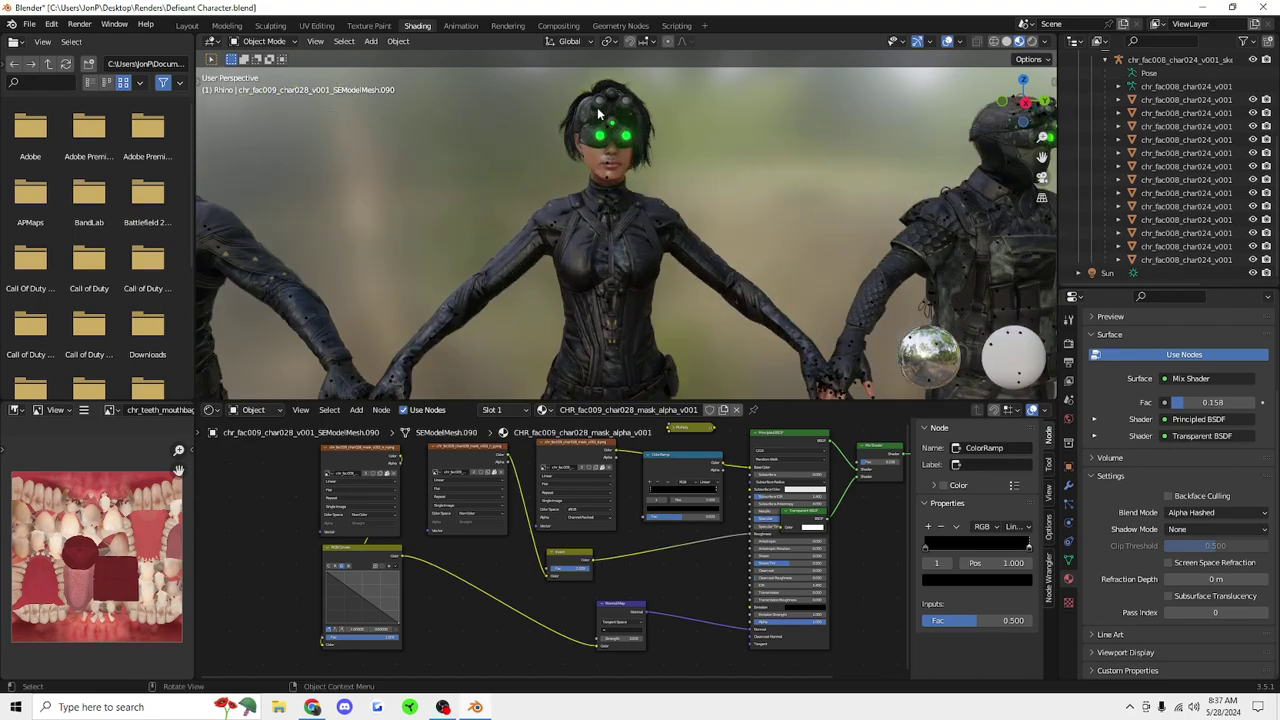
# View the full lineup of characters from all four factions in the viewport.
pyautogui.scroll(-6, 720, 148)
pyautogui.moveTo(1030, 113)
pyautogui.mouseDown()
pyautogui.moveTo(1056, 108)
pyautogui.moveTo(1036, 104)
pyautogui.mouseUp()
pyautogui.scroll(-3, 926, 152)
pyautogui.moveTo(1041, 156); pyautogui.dragTo(863, 180)
pyautogui.scroll(-3, 769, 188)
pyautogui.scroll(-4, 768, 182)
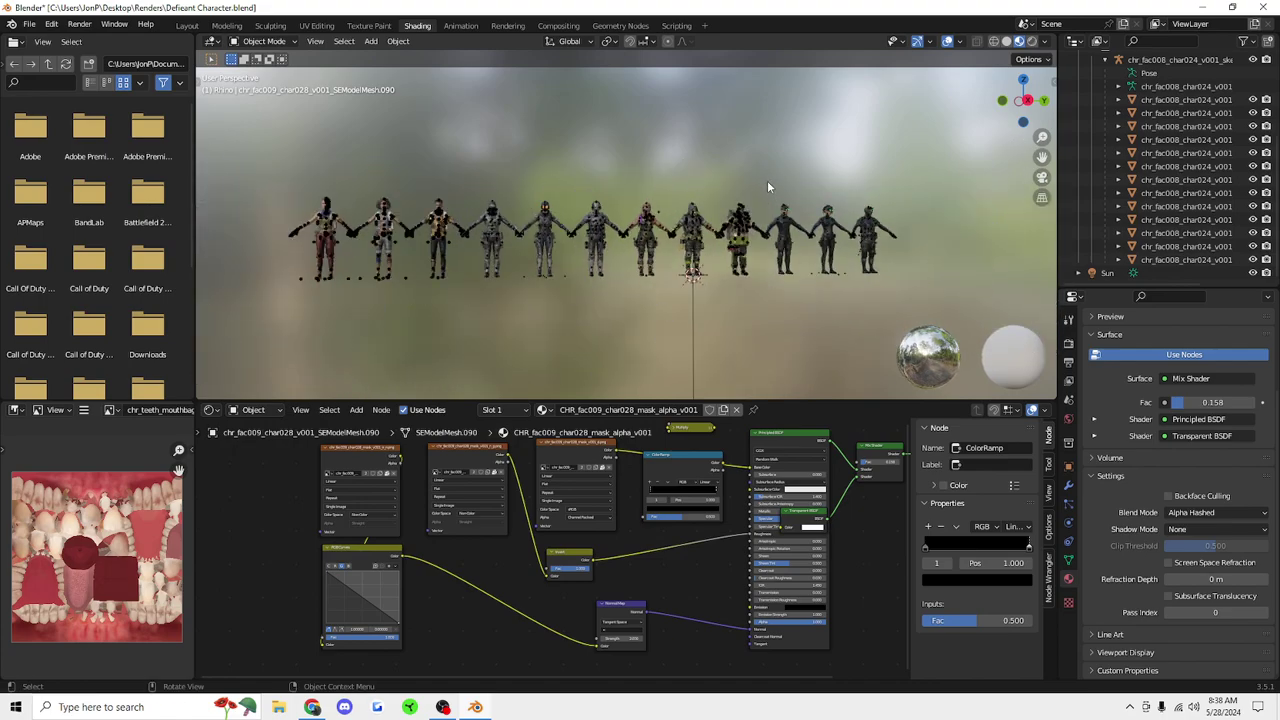
pyautogui.scroll(3, 767, 181)
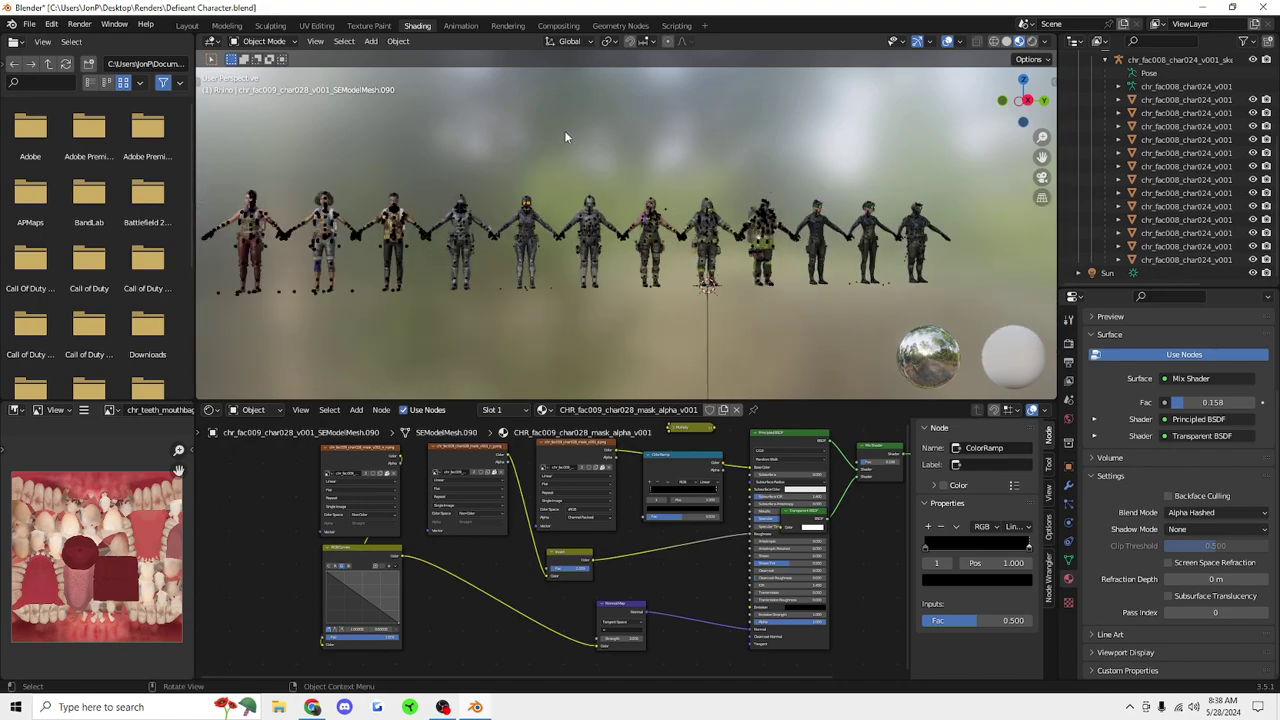